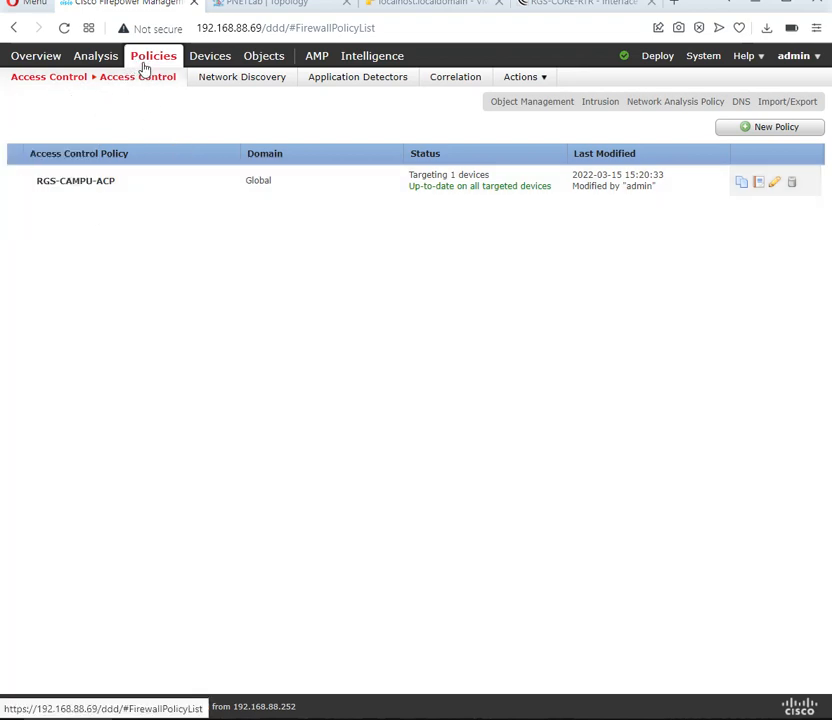
# Step: Switch to the PNETLab topology, view the whole lab diagram and return to the Firepower access control policies
pyautogui.moveTo(142, 62)
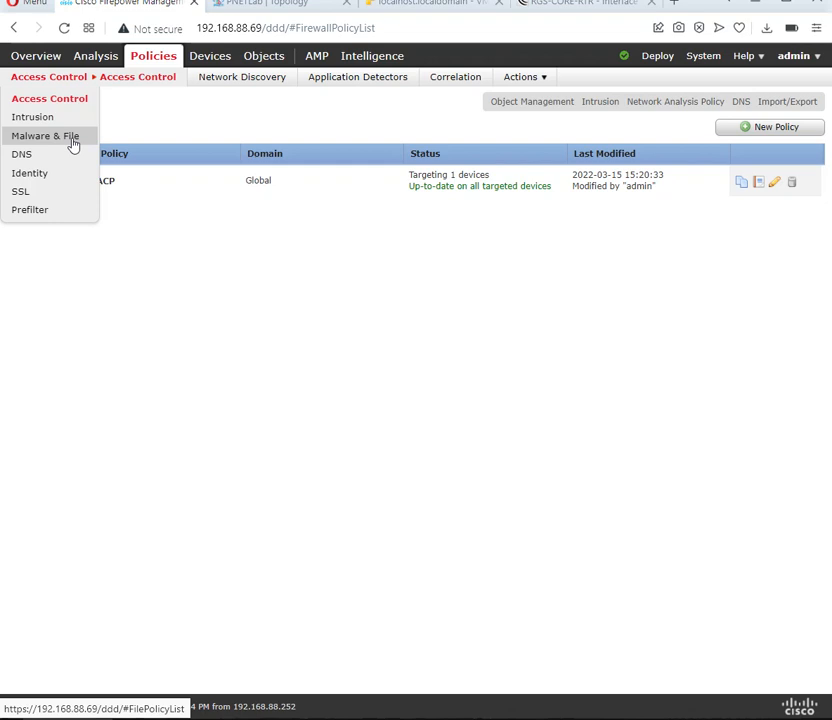
pyautogui.click(270, 8)
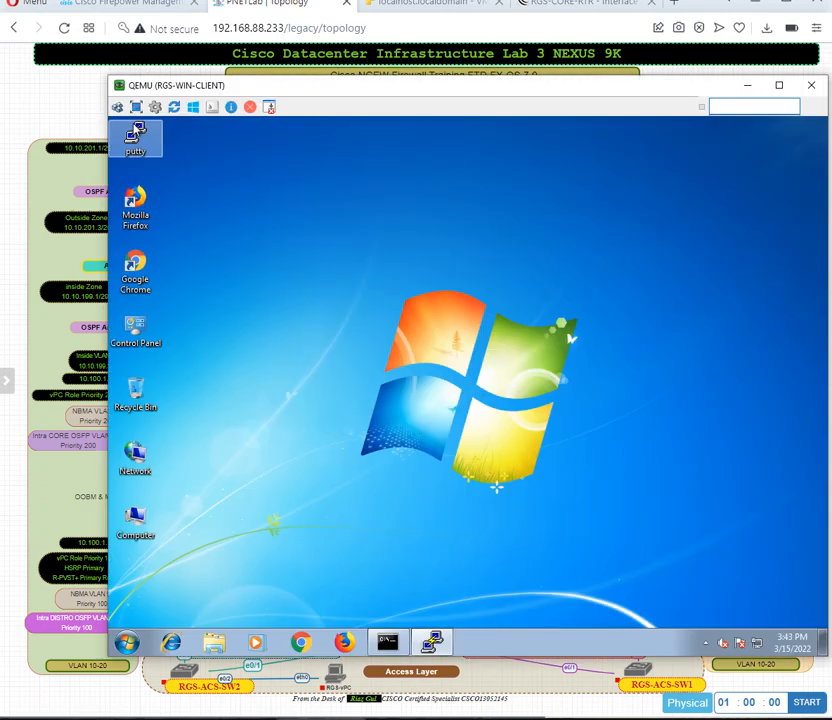
pyautogui.click(330, 718)
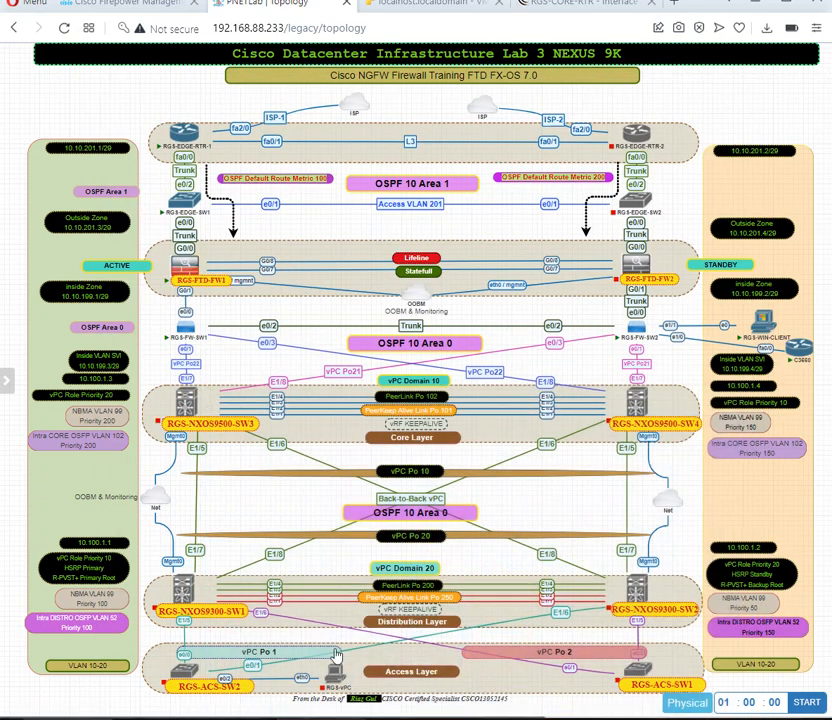
pyautogui.click(164, 9)
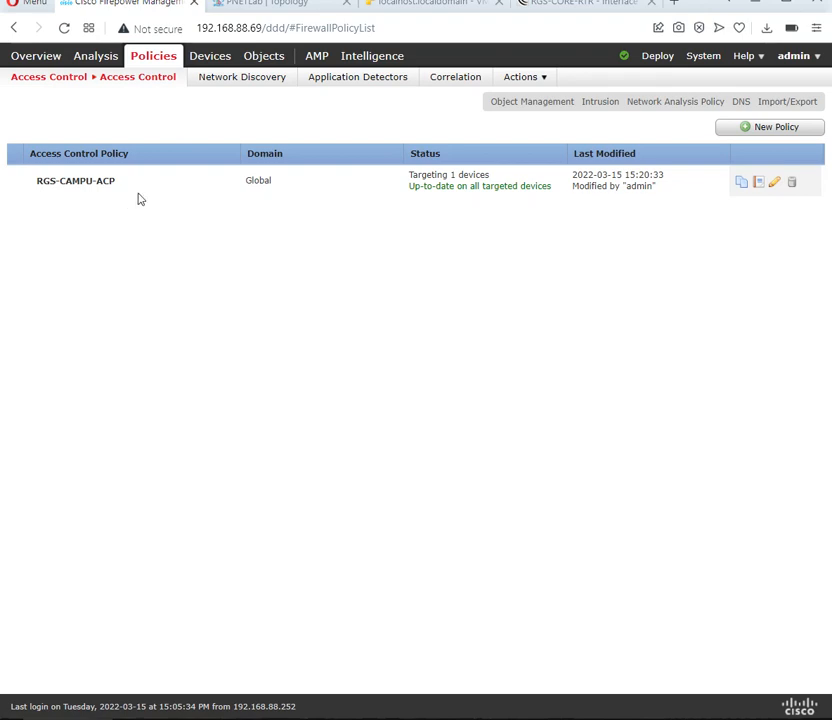
# Step: Examine the intrusion and file policy choices for the IT-SUBNET-iNET-ACCESS rule in RGS-CAMPU-ACP and close the rule without saving
pyautogui.moveTo(98, 89)
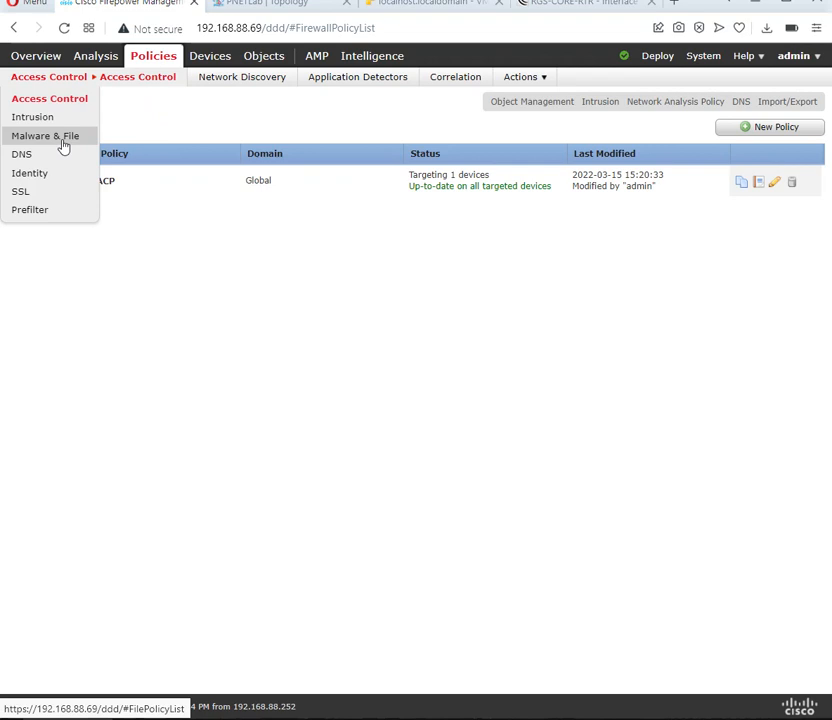
pyautogui.click(121, 182)
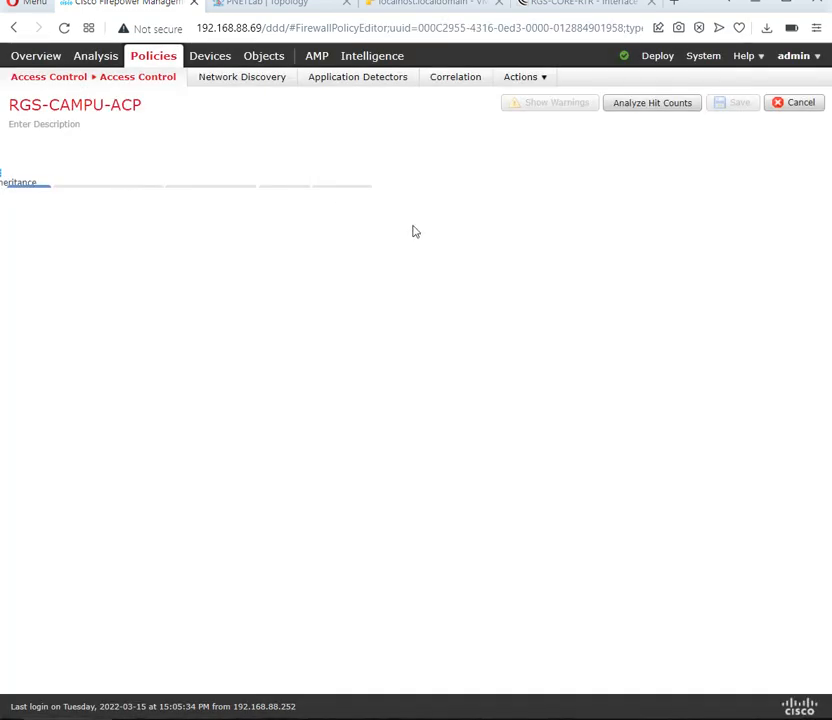
pyautogui.click(469, 391)
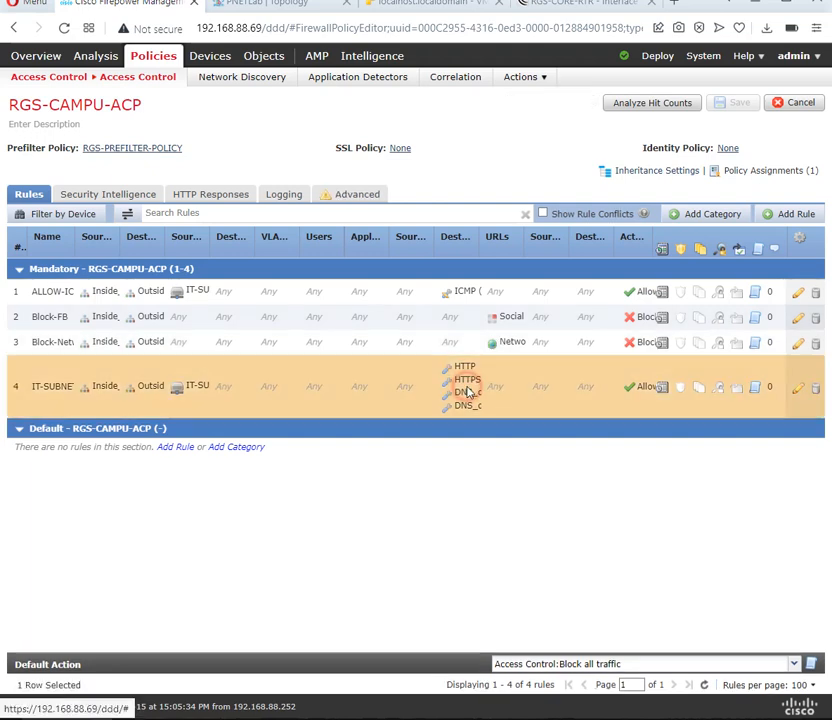
pyautogui.doubleClick(469, 392)
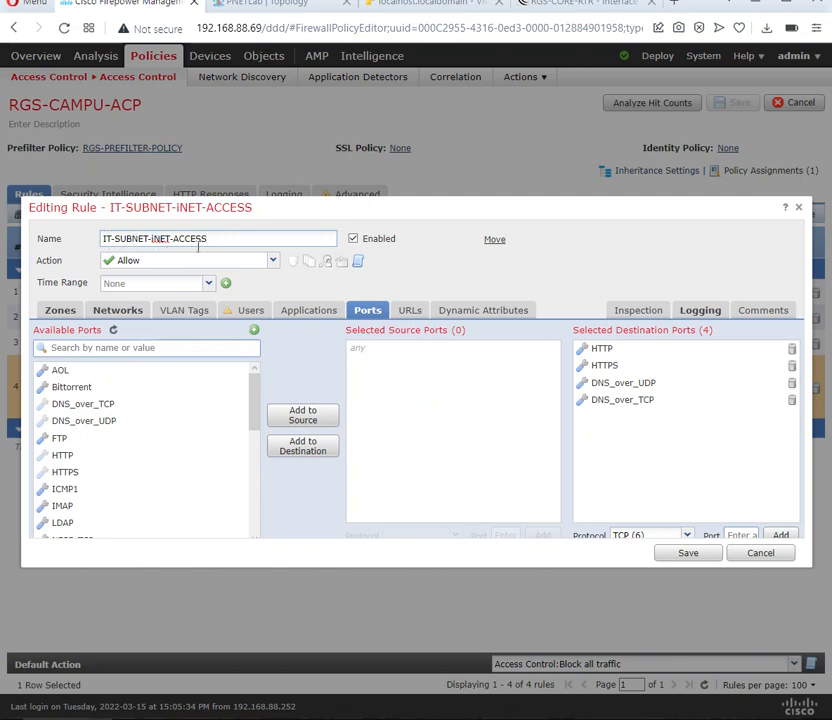
pyautogui.click(646, 314)
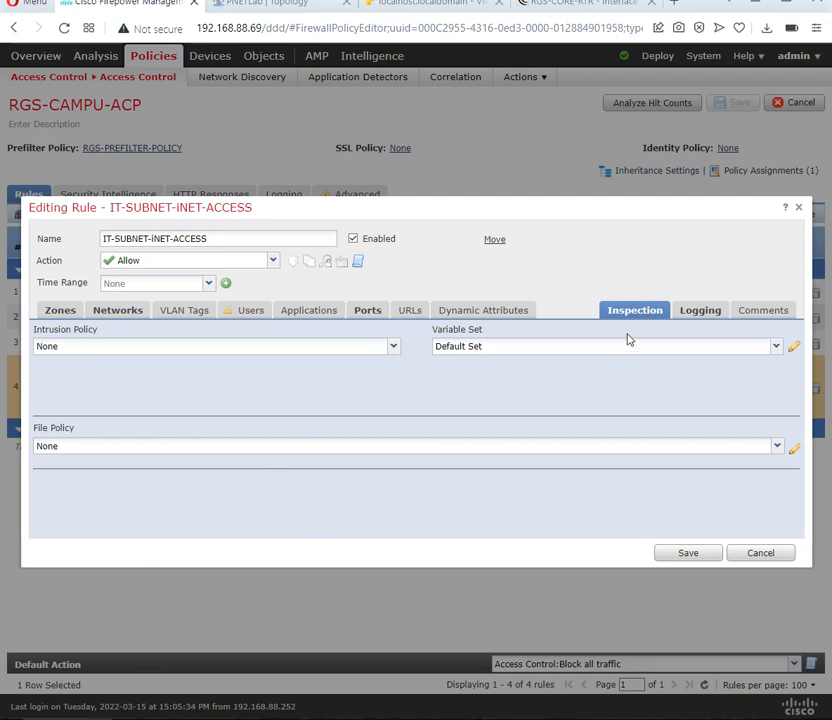
pyautogui.click(100, 449)
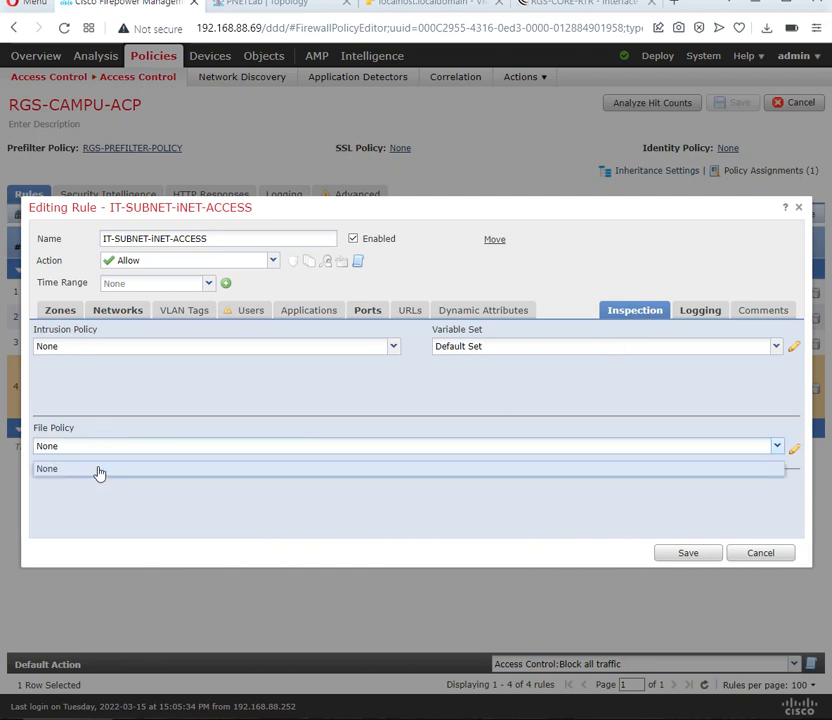
pyautogui.click(108, 390)
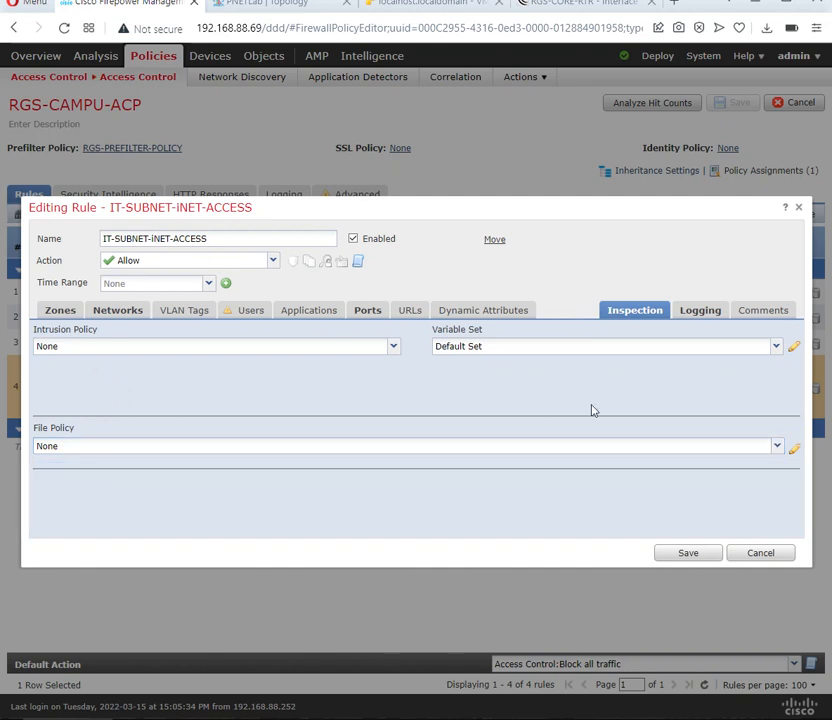
pyautogui.click(773, 562)
pyautogui.click(433, 428)
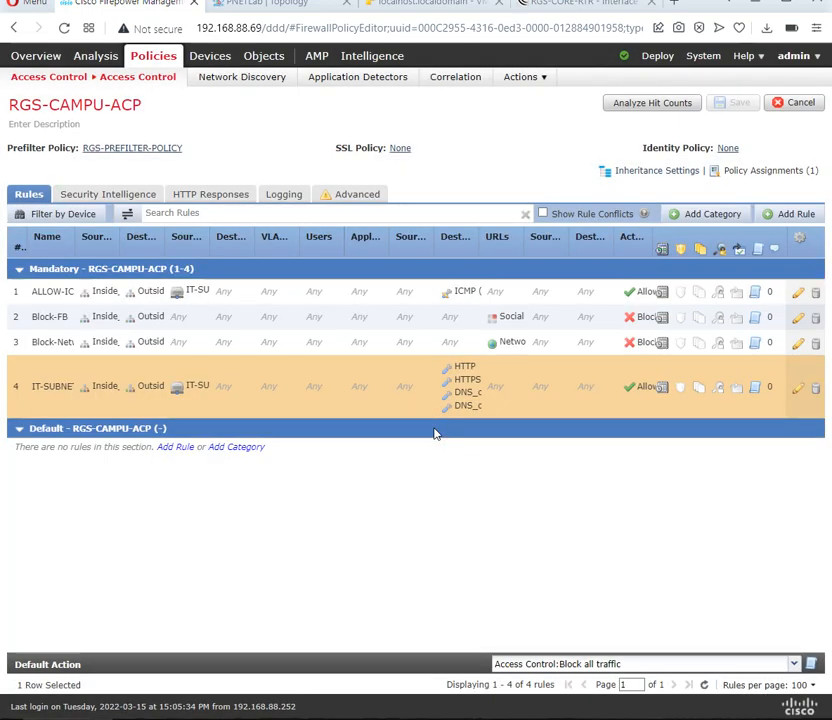
# Step: Open the list of Malware & File policies
pyautogui.click(491, 162)
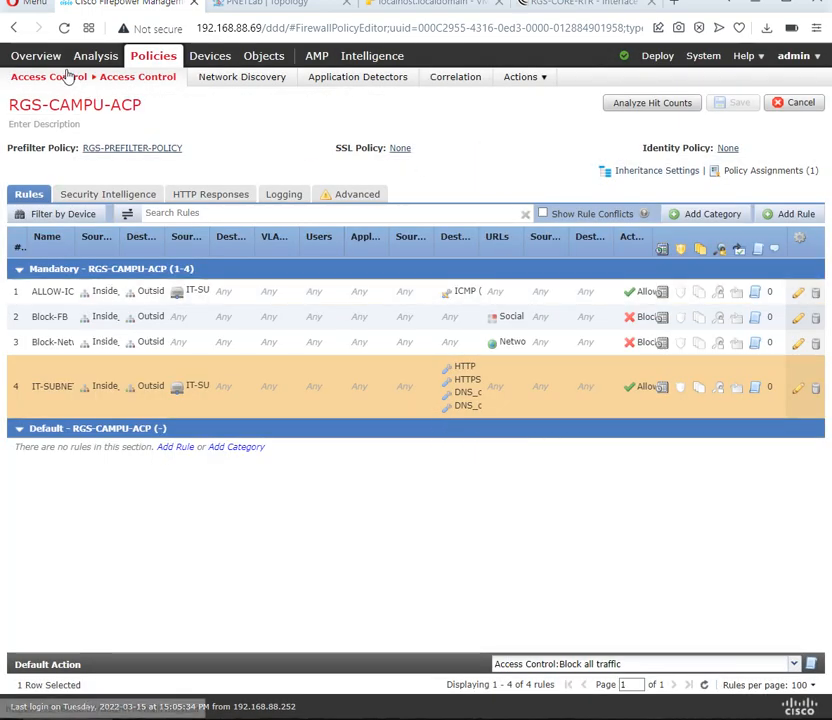
pyautogui.moveTo(70, 80)
pyautogui.click(64, 140)
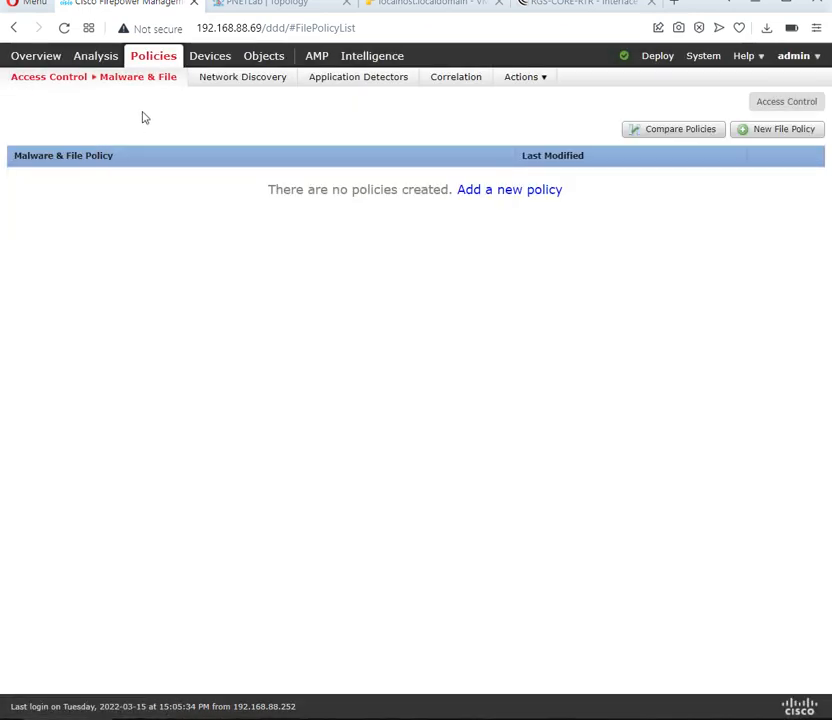
pyautogui.moveTo(119, 82)
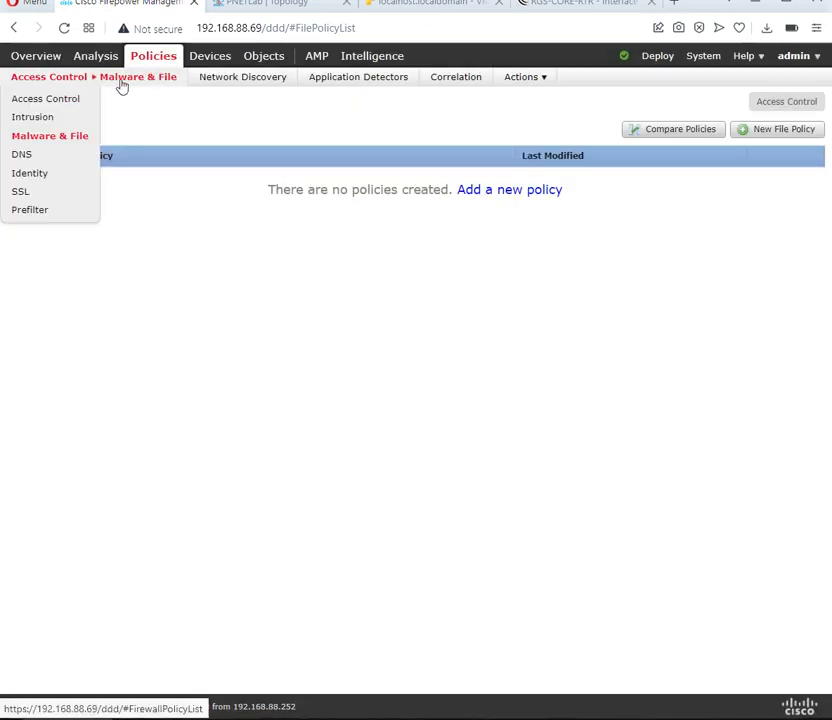
pyautogui.click(314, 295)
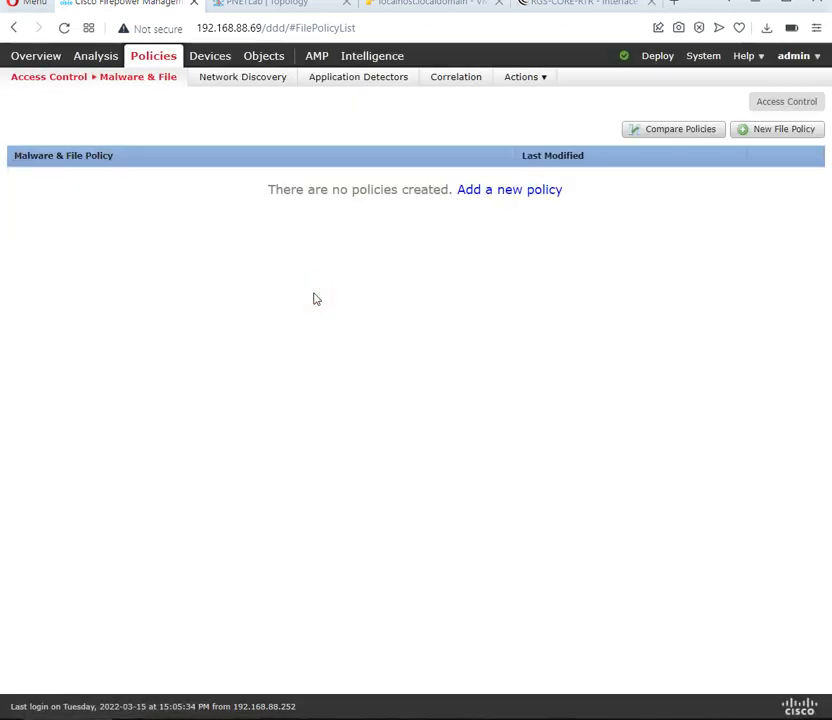
pyautogui.click(314, 294)
pyautogui.click(462, 231)
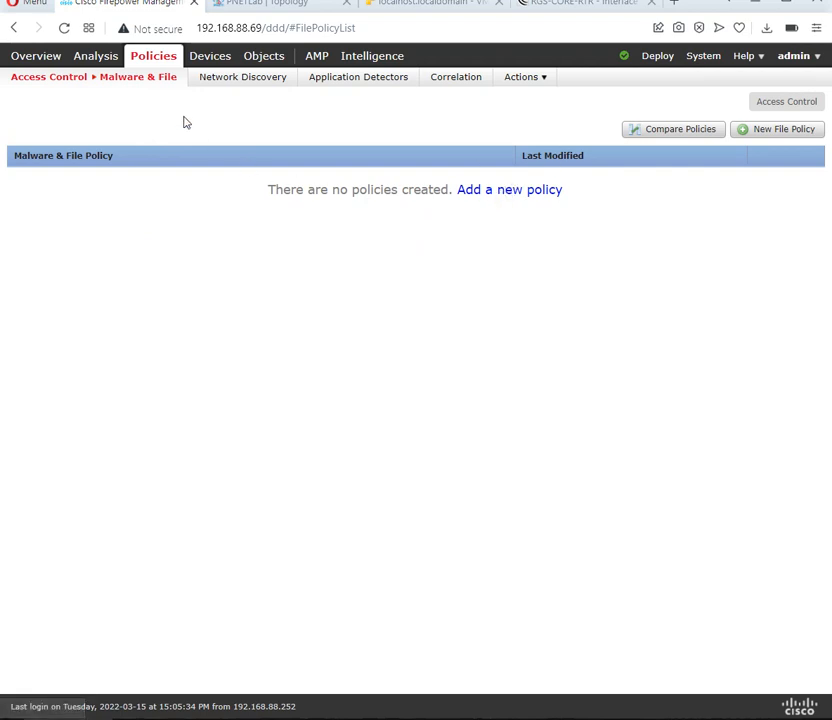
pyautogui.moveTo(163, 82)
pyautogui.click(82, 139)
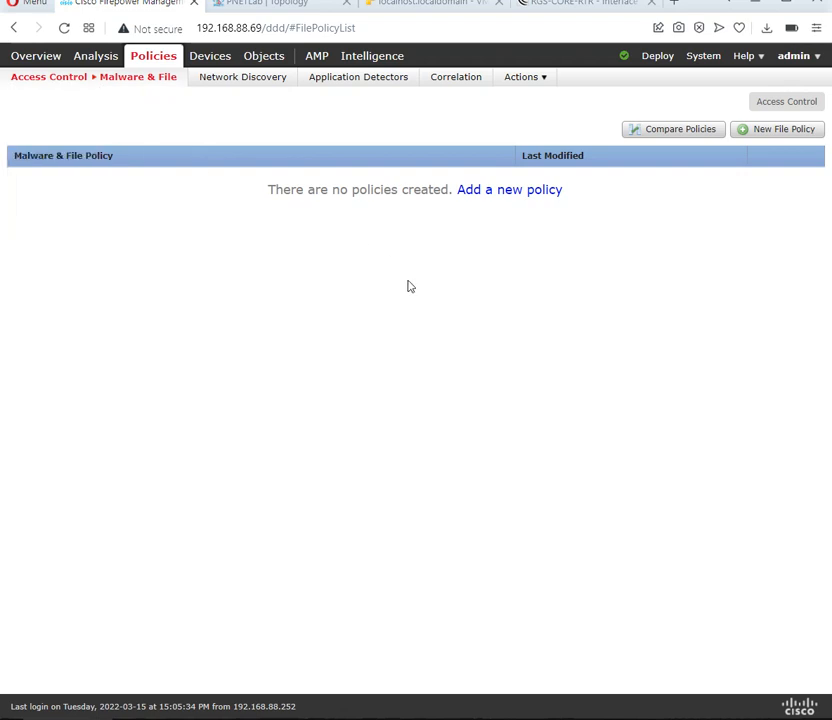
pyautogui.click(353, 272)
pyautogui.moveTo(74, 92)
pyautogui.click(54, 144)
pyautogui.click(345, 280)
pyautogui.moveTo(80, 80)
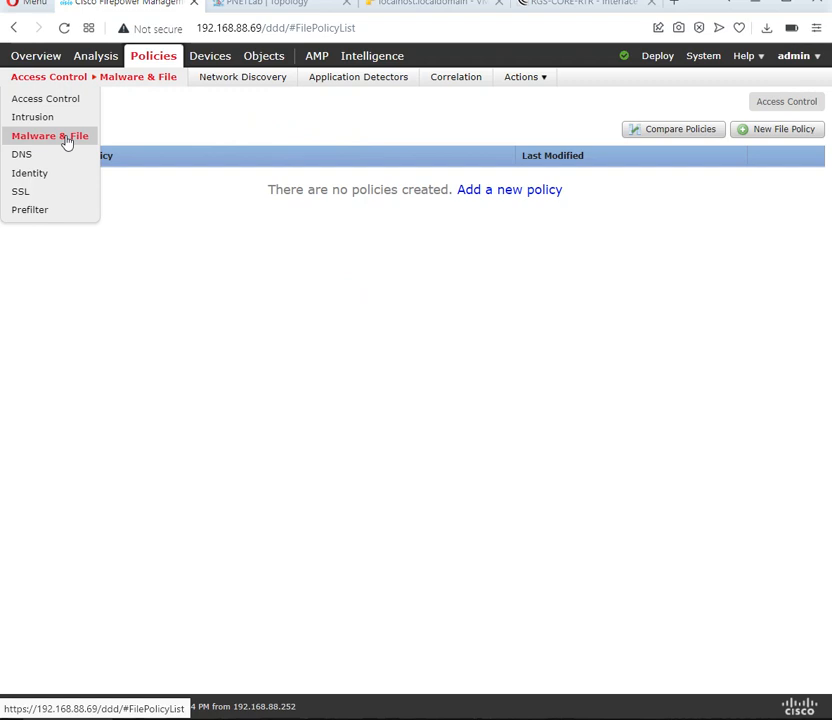
pyautogui.click(66, 140)
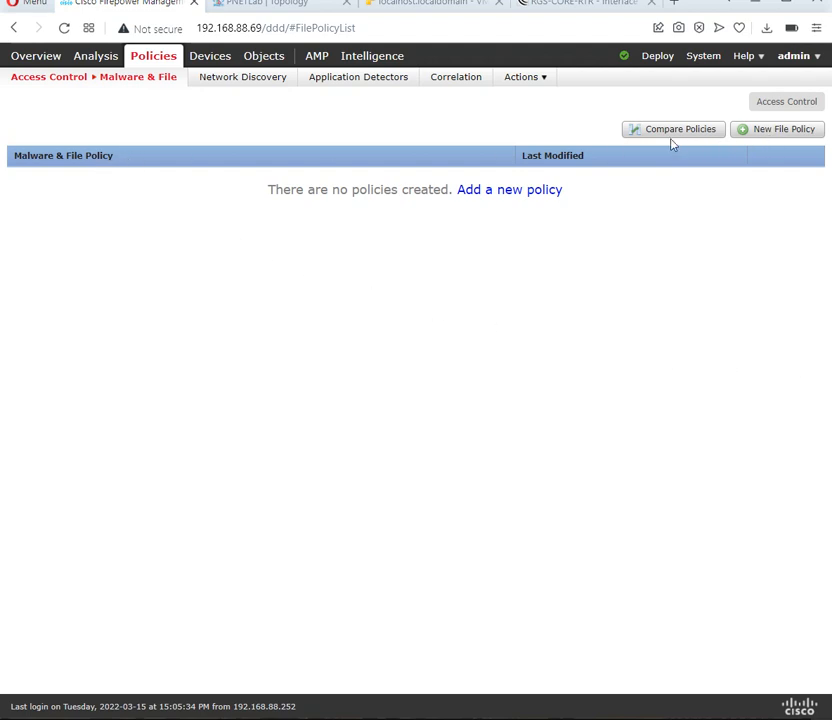
# Step: Create a new file policy named Test-File-Policy, leaving its description empty
pyautogui.click(499, 194)
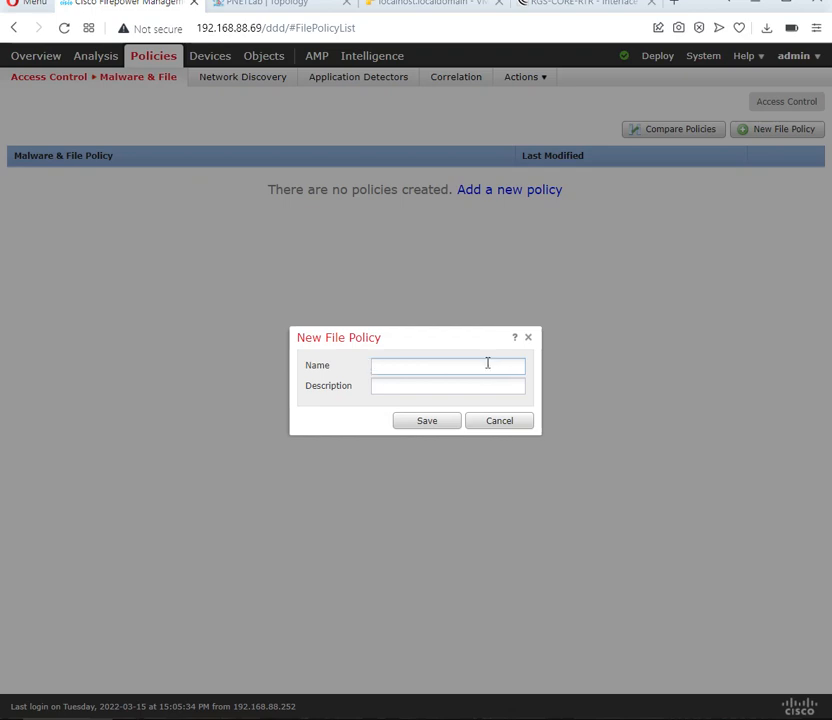
pyautogui.write('Test-File-Pi')
pyautogui.press('BackSpace')
pyautogui.press('BackSpace')
pyautogui.write('Policy')
pyautogui.click(430, 424)
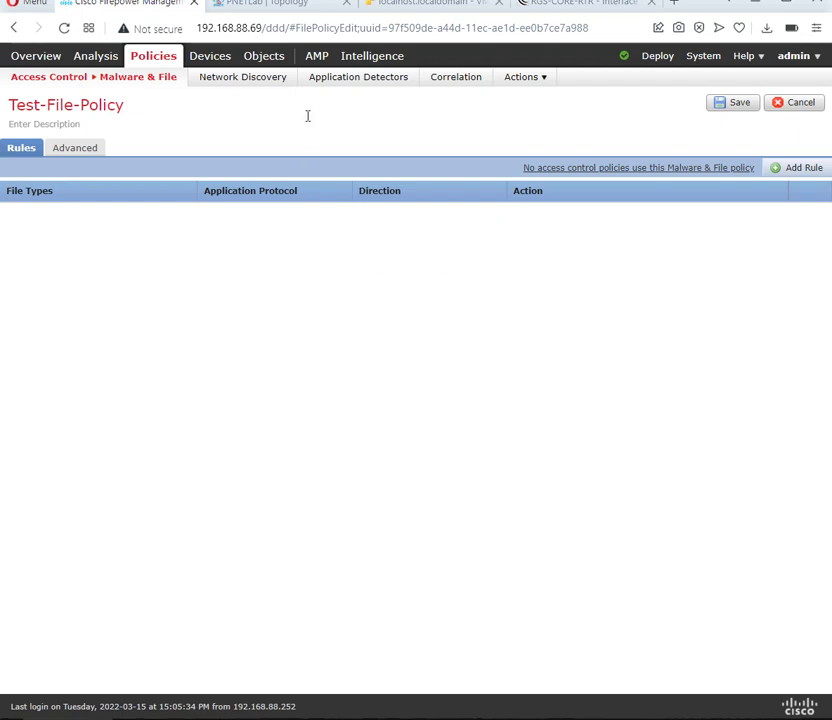
# Step: Start a new rule in Test-File-Policy and review its application protocol and direction of transfer options
pyautogui.moveTo(50, 57)
pyautogui.click(802, 170)
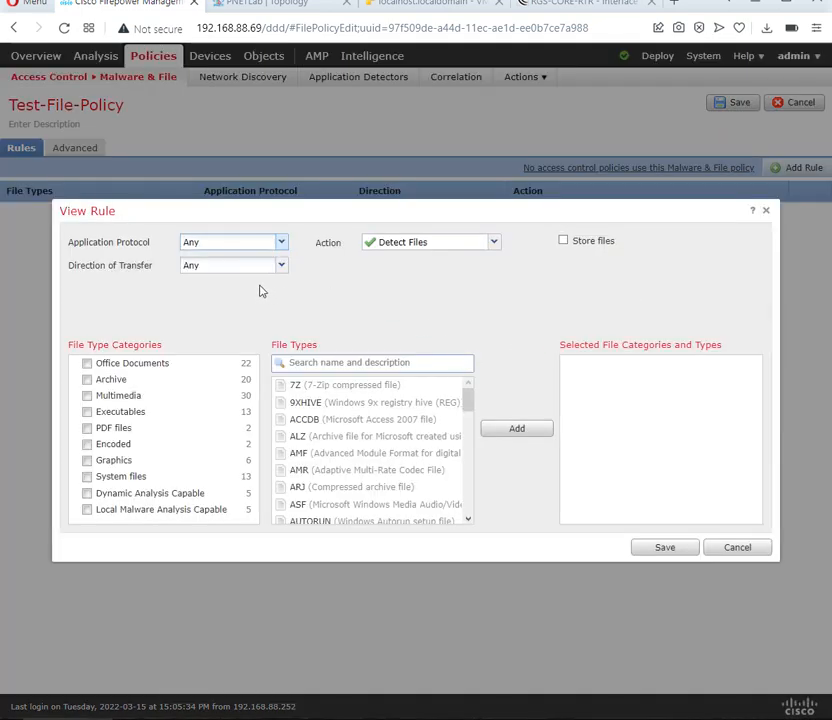
pyautogui.click(279, 247)
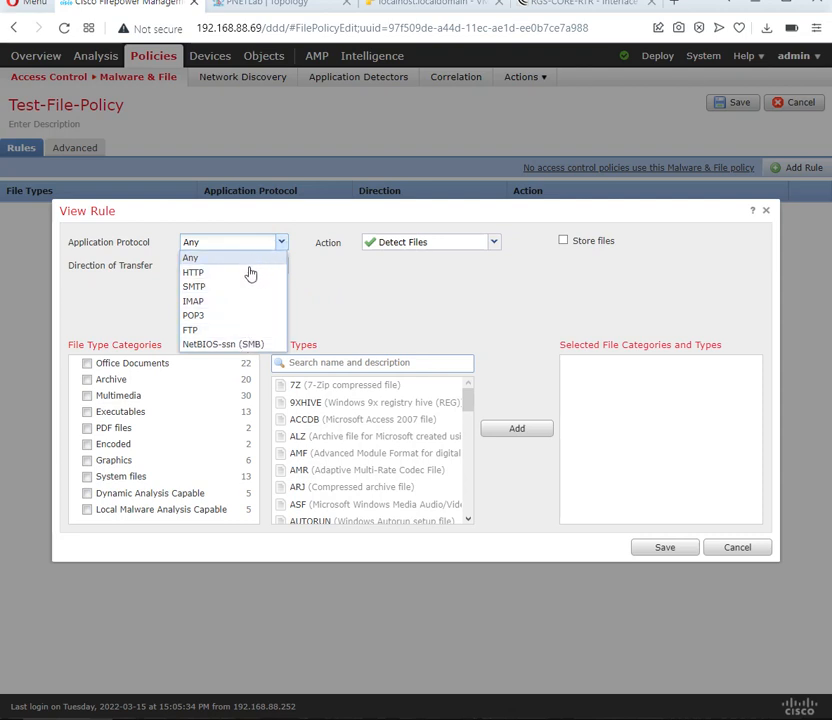
pyautogui.click(331, 282)
pyautogui.click(281, 268)
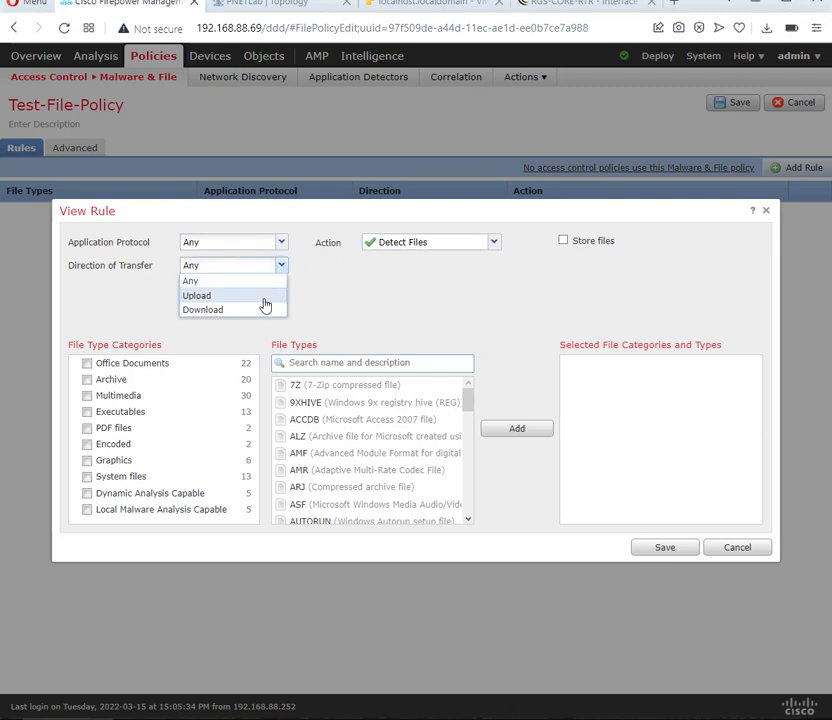
pyautogui.click(329, 281)
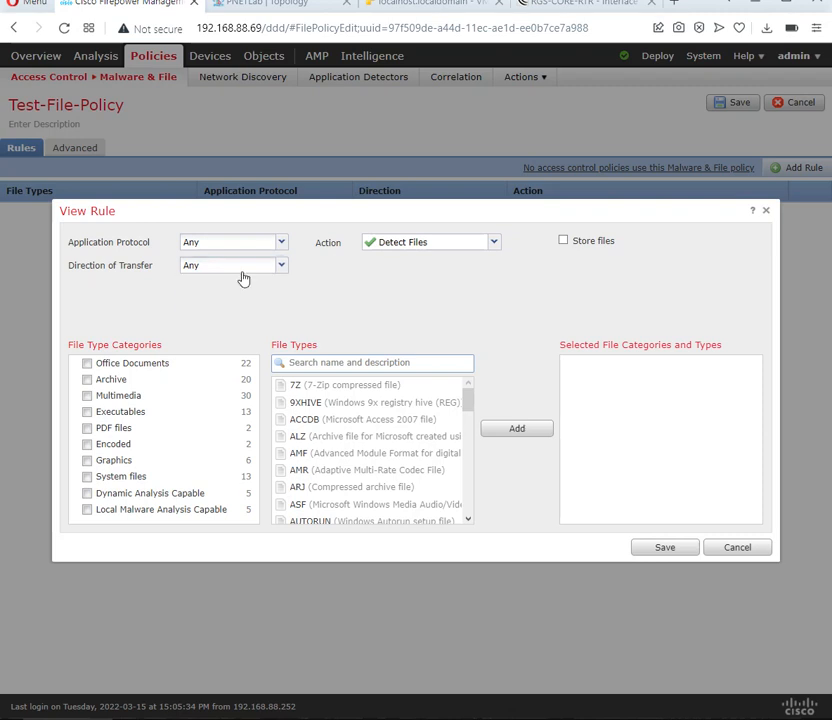
# Step: Review the available actions for the new file rule and close it without saving
pyautogui.click(491, 245)
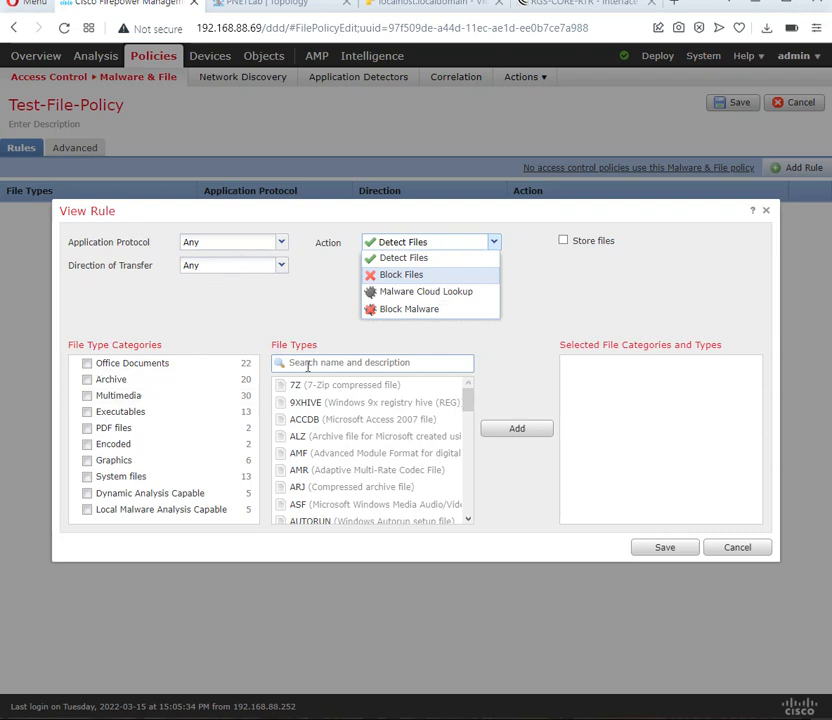
pyautogui.click(640, 381)
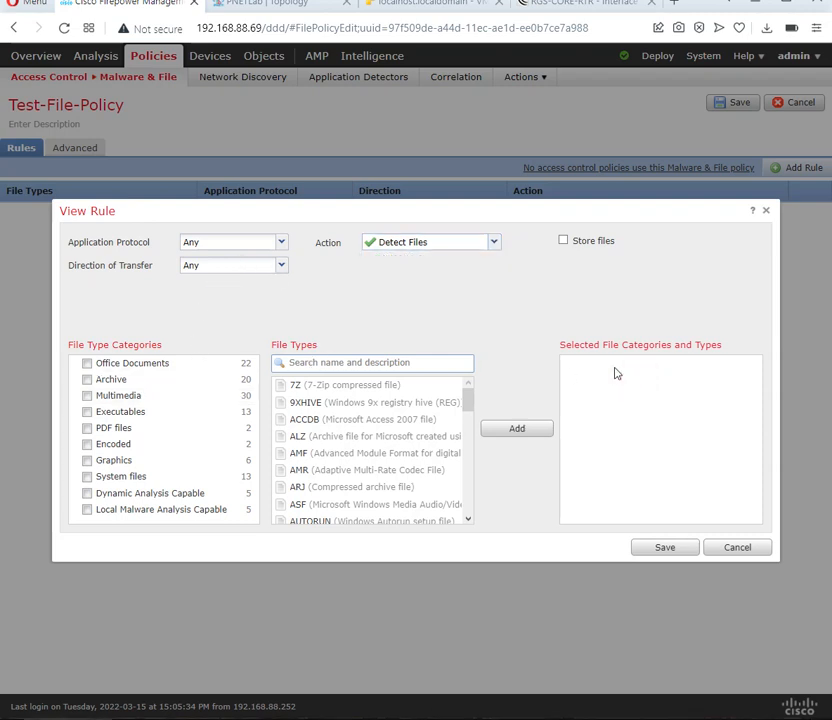
pyautogui.click(490, 242)
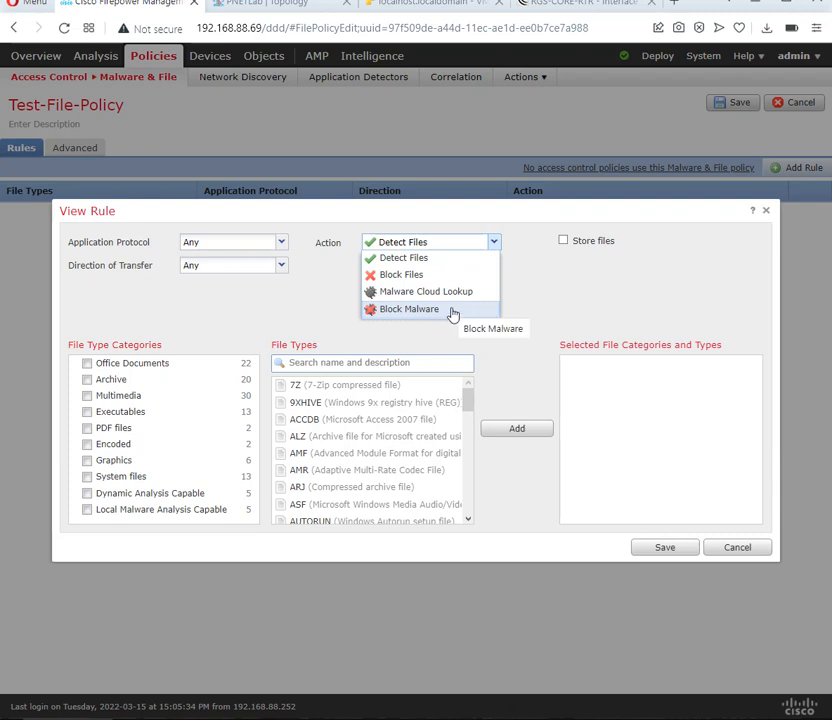
pyautogui.click(563, 299)
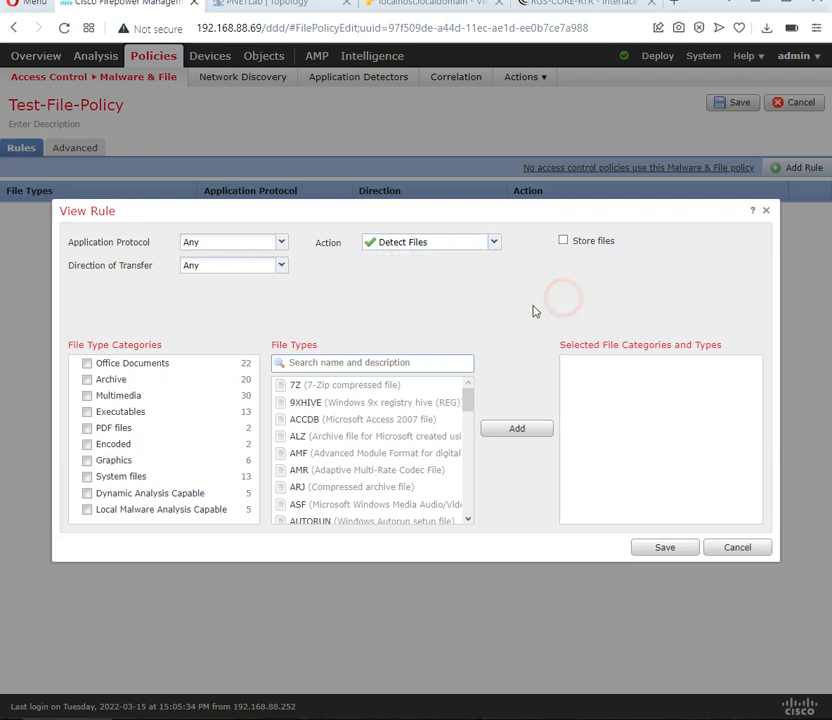
pyautogui.click(494, 243)
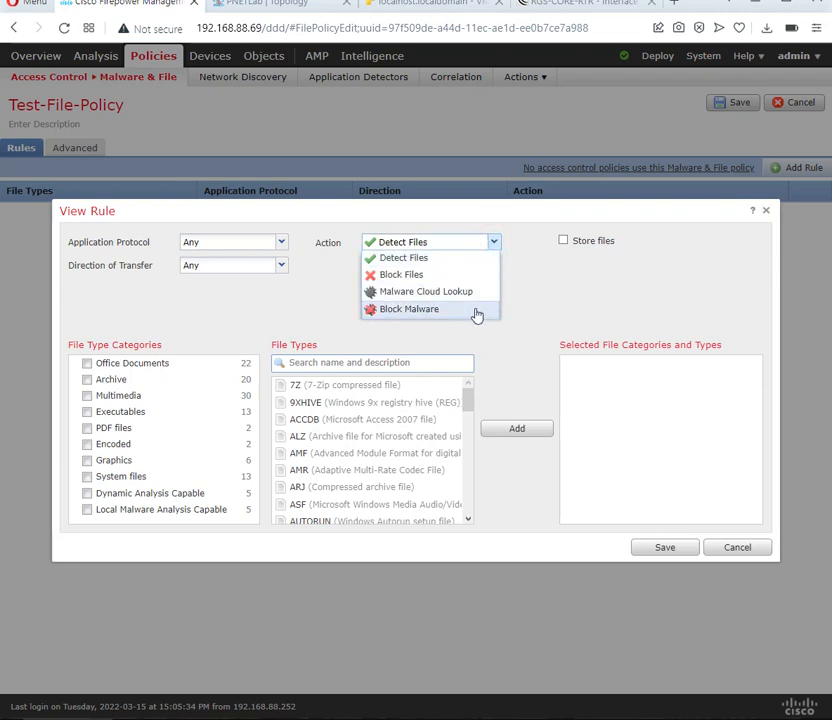
pyautogui.click(539, 255)
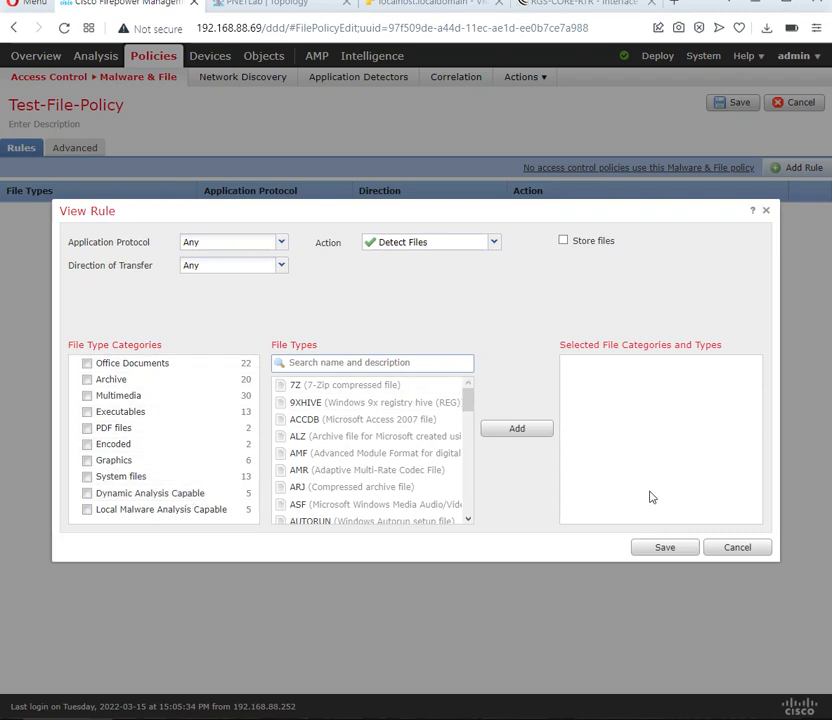
pyautogui.click(492, 244)
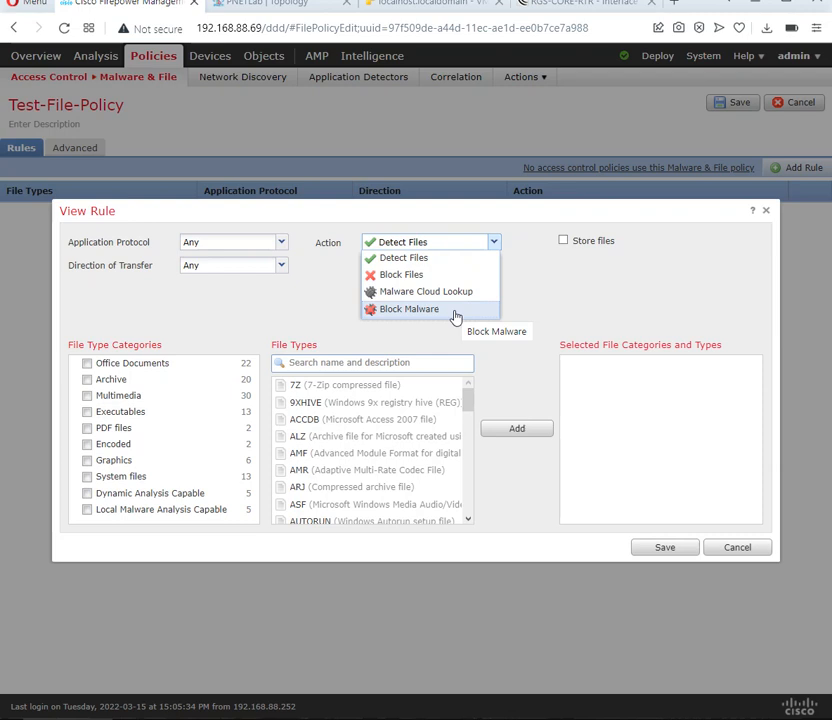
pyautogui.click(602, 296)
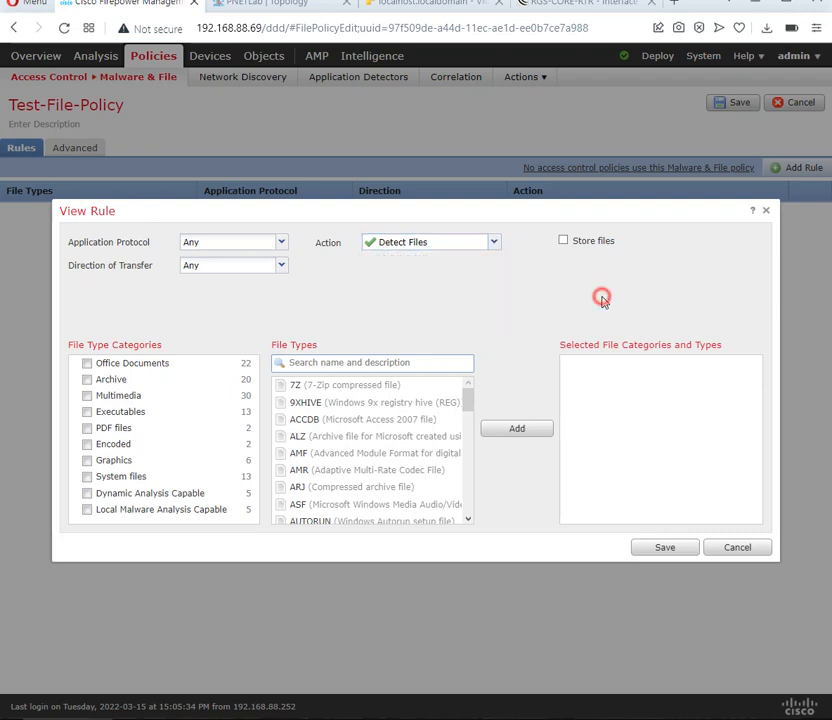
pyautogui.click(739, 548)
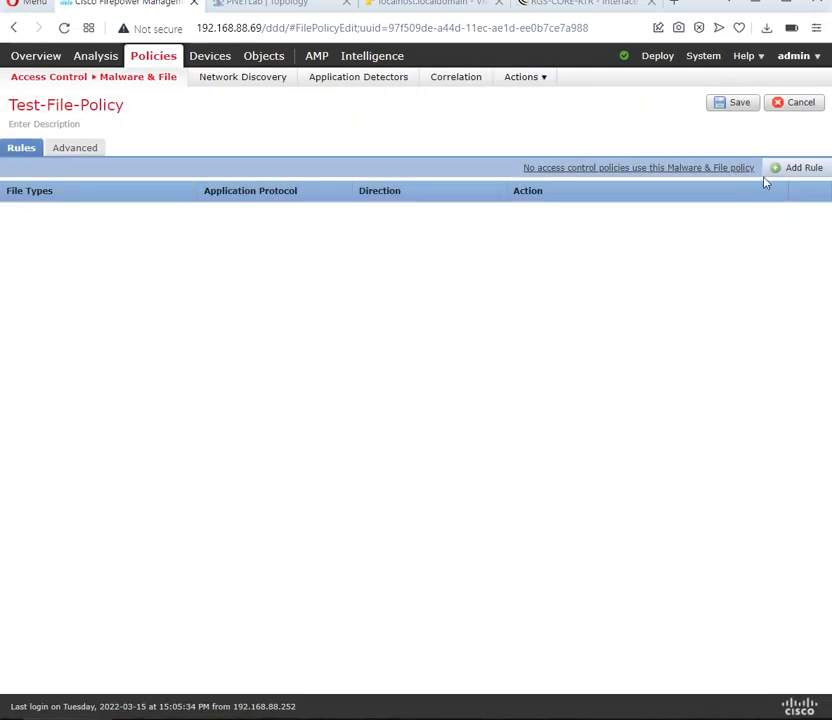
# Step: Review the advanced settings of Test-File-Policy, including the threat score override options, and close the policy without saving
pyautogui.click(79, 149)
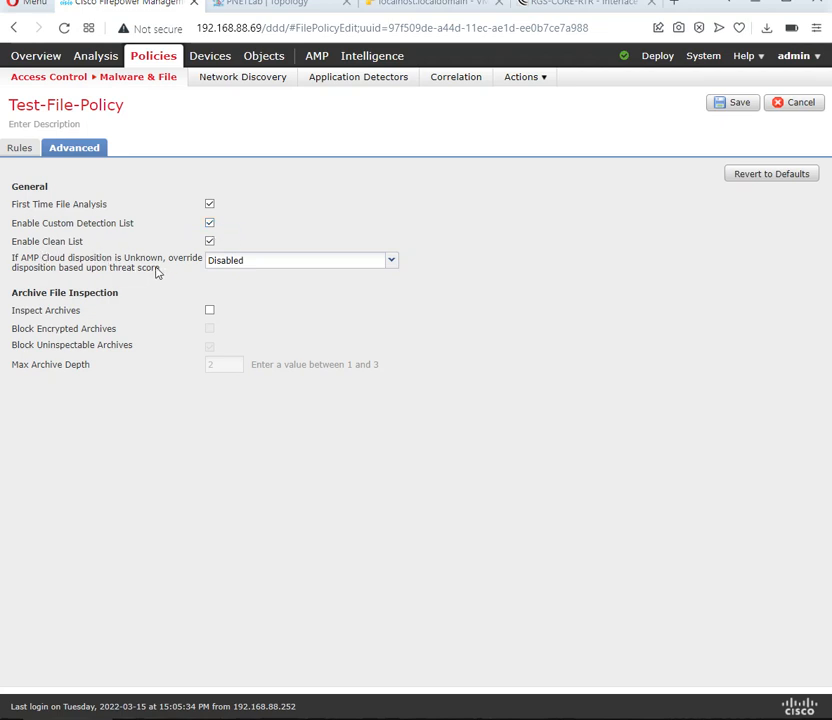
pyautogui.click(392, 261)
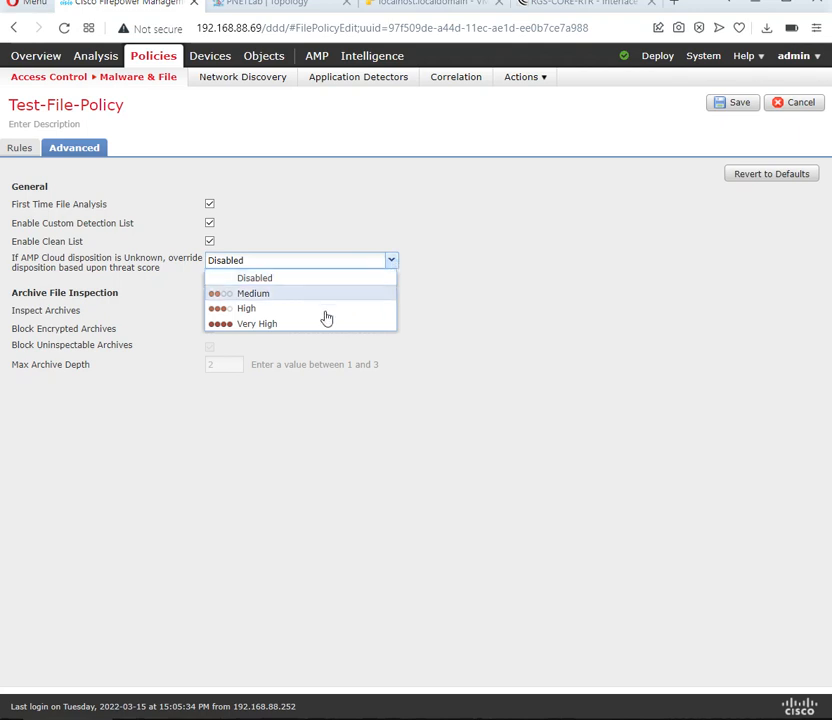
pyautogui.click(546, 290)
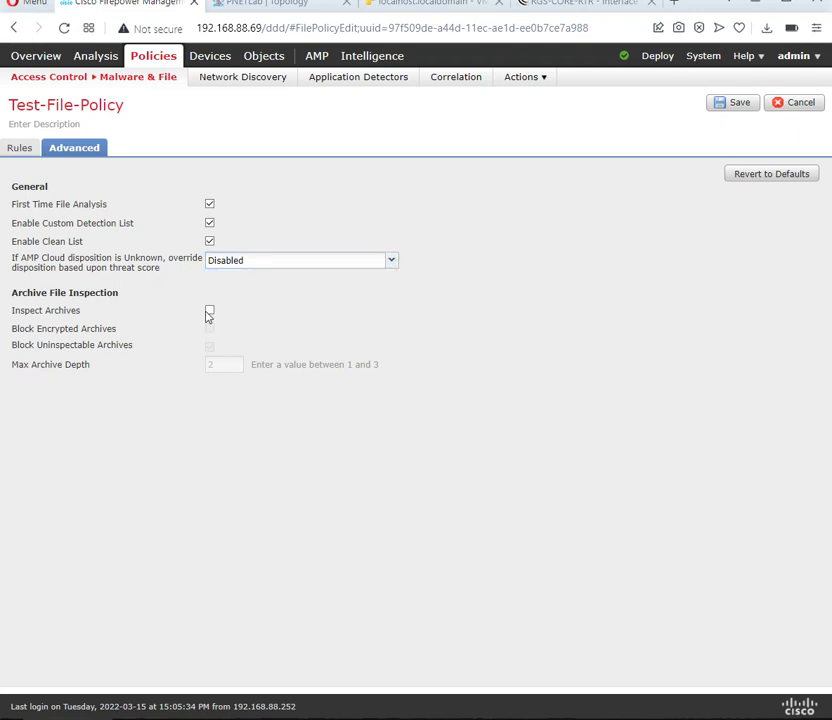
pyautogui.click(810, 106)
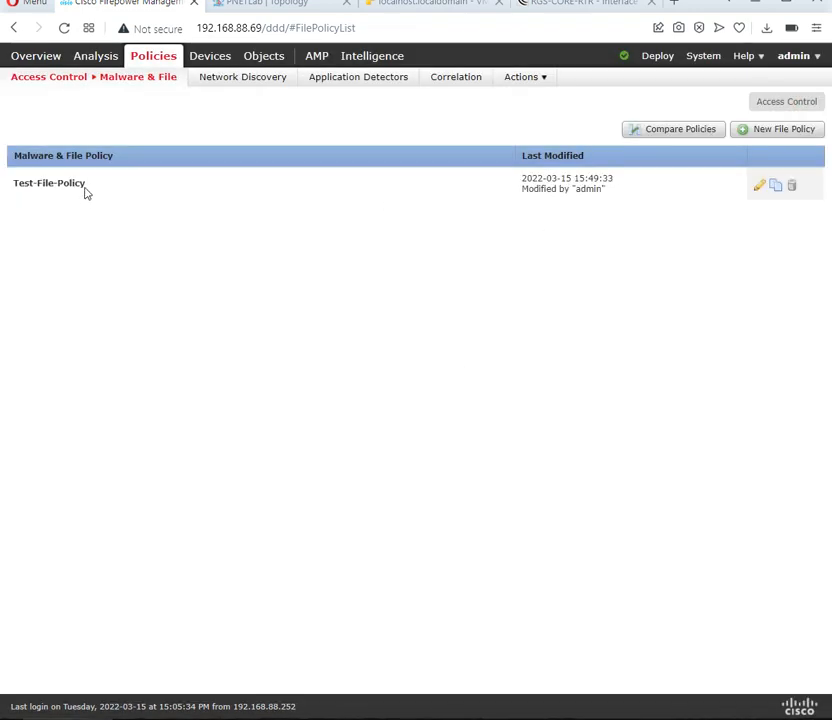
# Step: Reopen Test-File-Policy for editing and start a new rule that includes the PDF file type
pyautogui.click(760, 189)
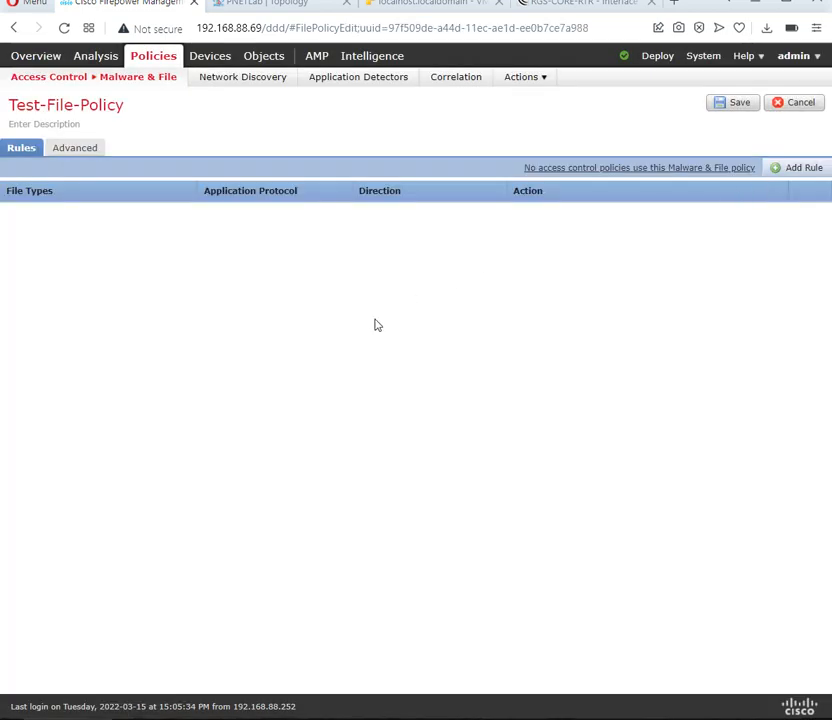
pyautogui.click(792, 167)
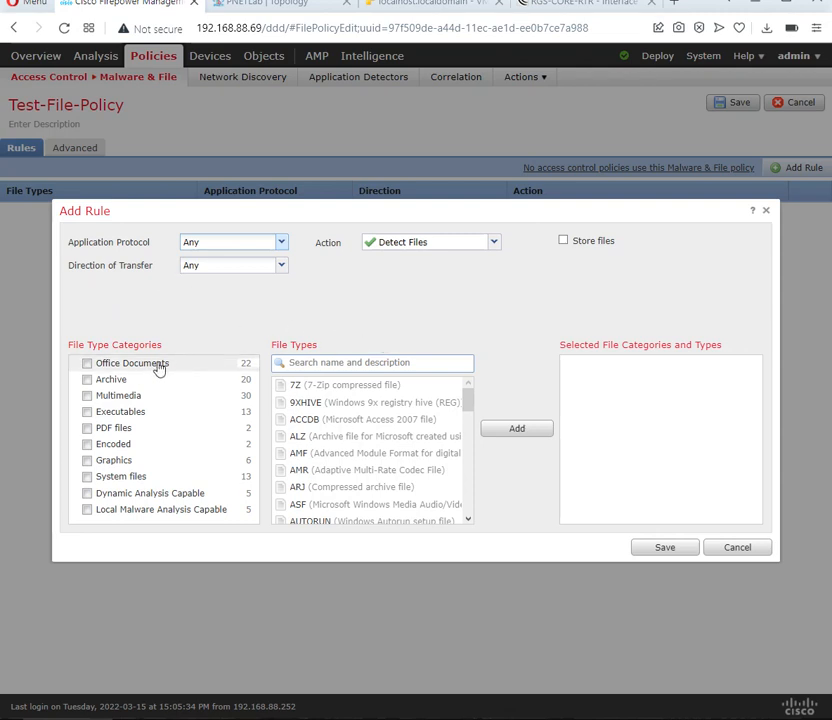
pyautogui.click(378, 364)
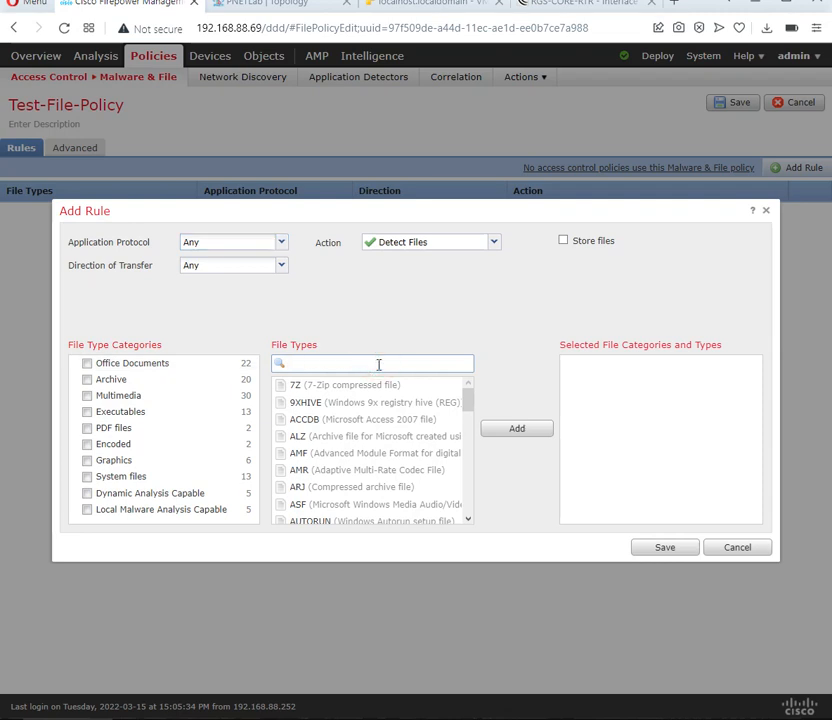
pyautogui.write('pdf')
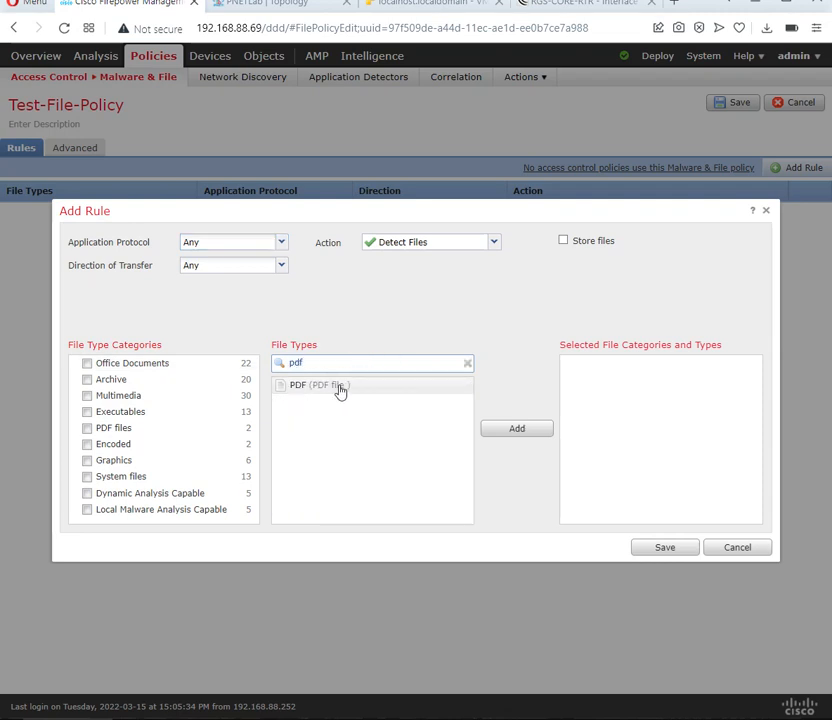
pyautogui.click(340, 386)
pyautogui.click(536, 428)
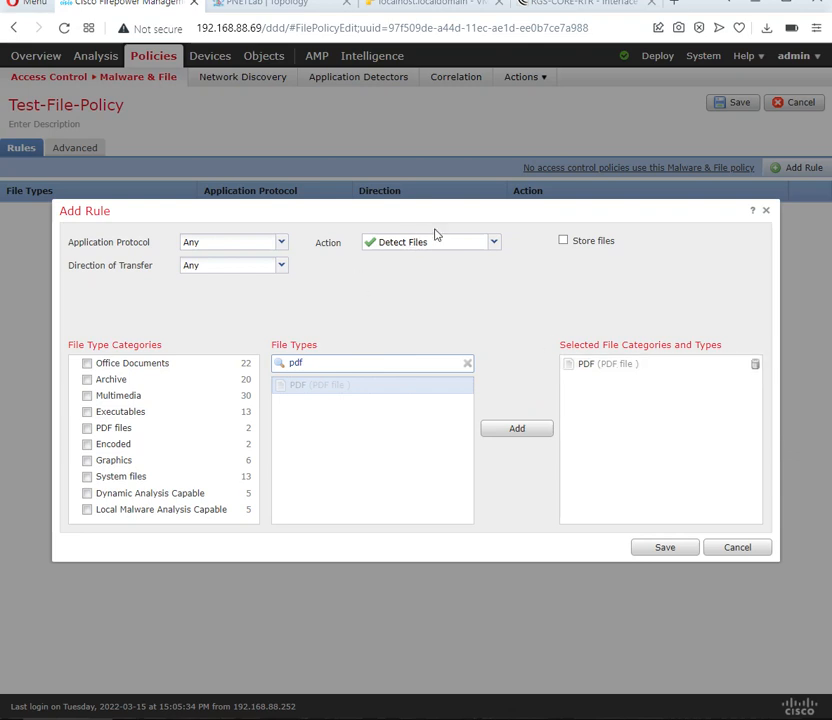
# Step: Set the rule's action to Block Files with Reset Connection enabled, and save both the rule and the file policy
pyautogui.click(493, 245)
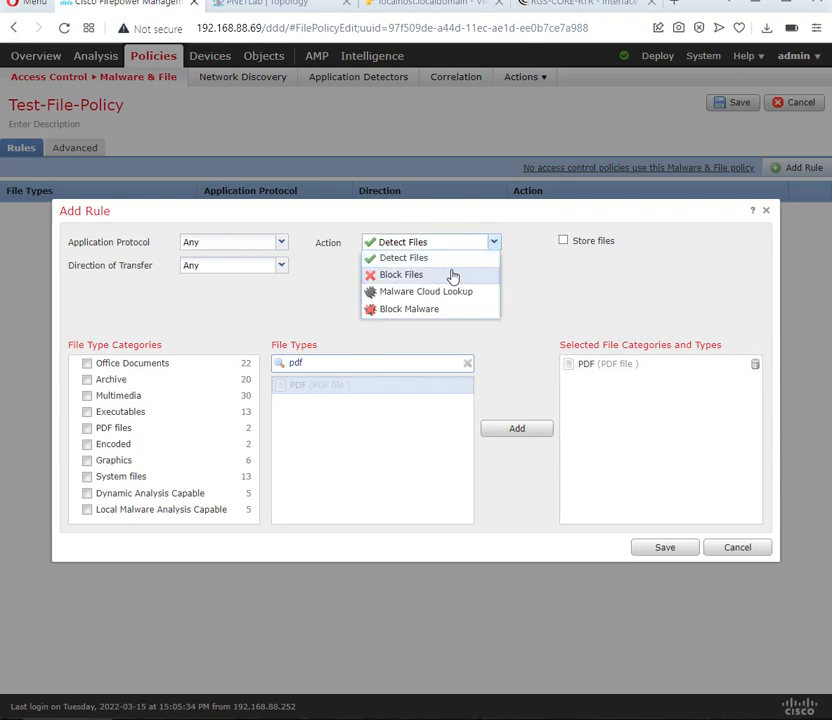
pyautogui.click(451, 275)
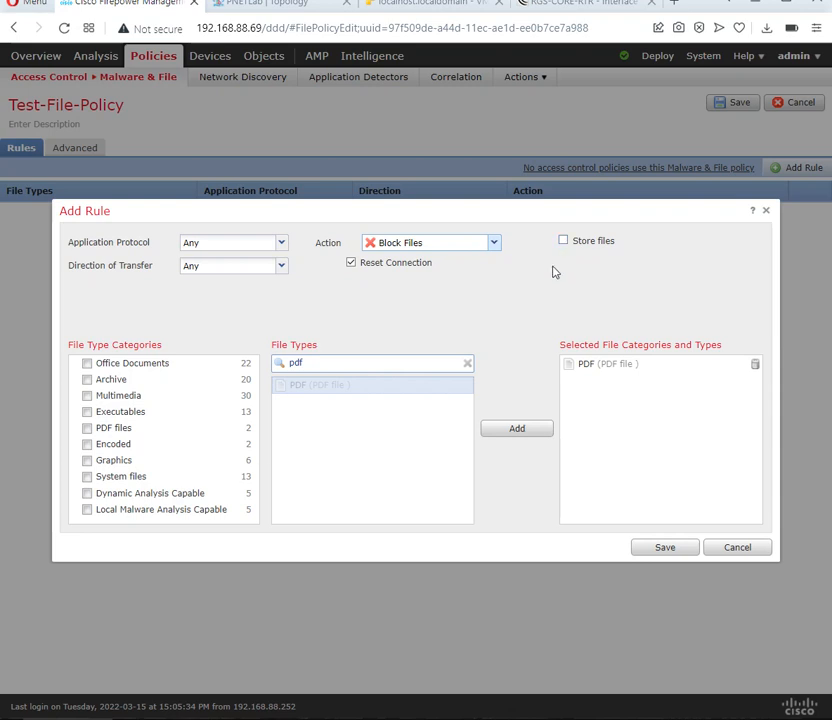
pyautogui.click(640, 548)
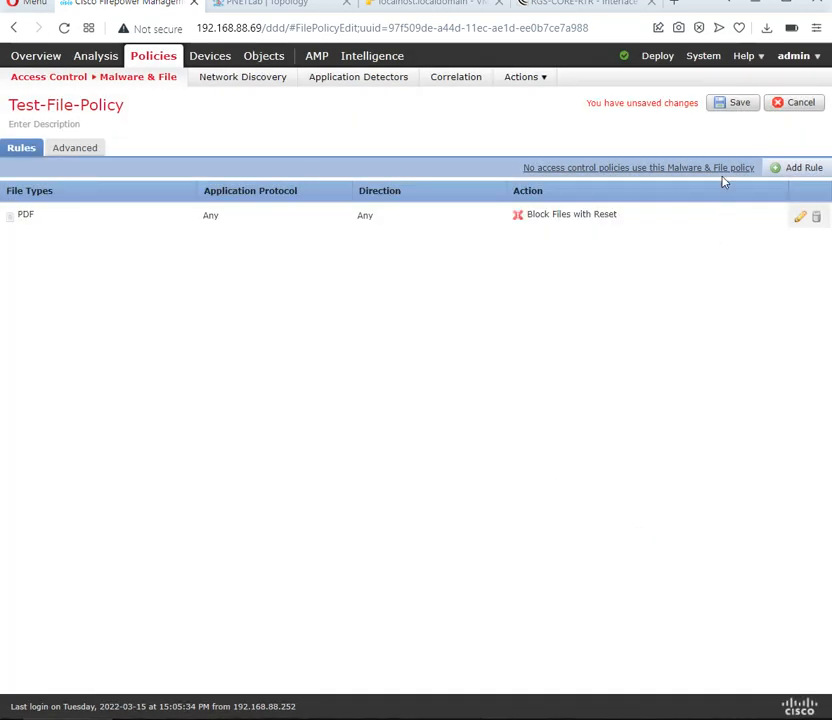
pyautogui.click(739, 104)
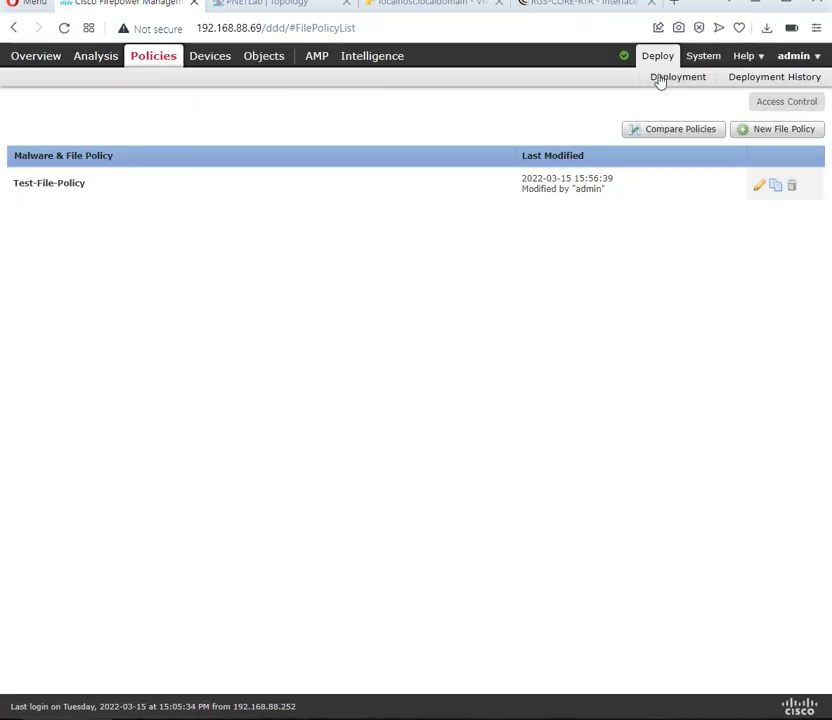
# Step: Check the deployment list for devices with pending changes
pyautogui.click(661, 79)
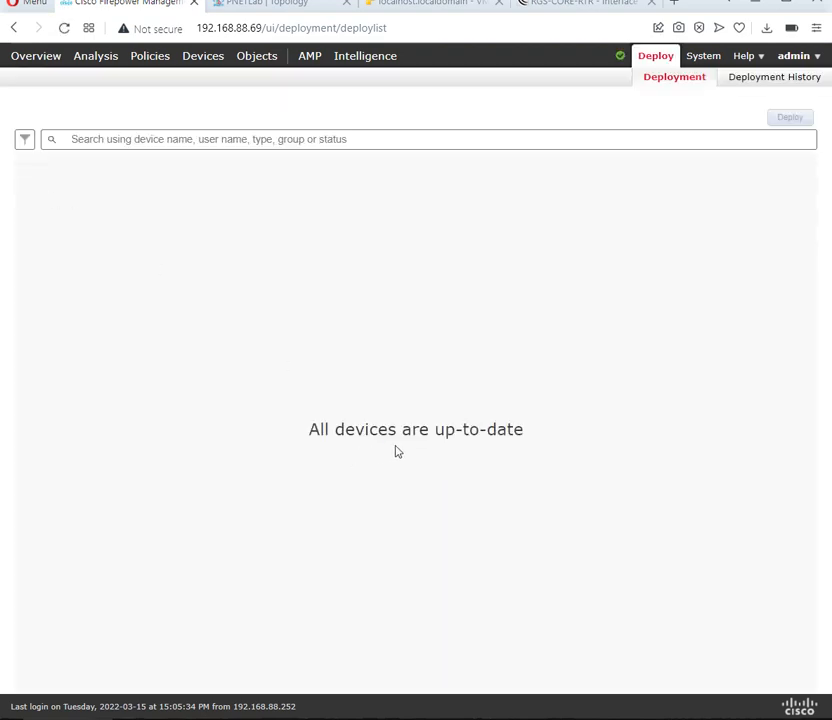
pyautogui.moveTo(527, 436); pyautogui.dragTo(305, 431)
pyautogui.click(295, 336)
# Step: Open the access control policy RGS-CAMPU-ACP for editing
pyautogui.moveTo(145, 64)
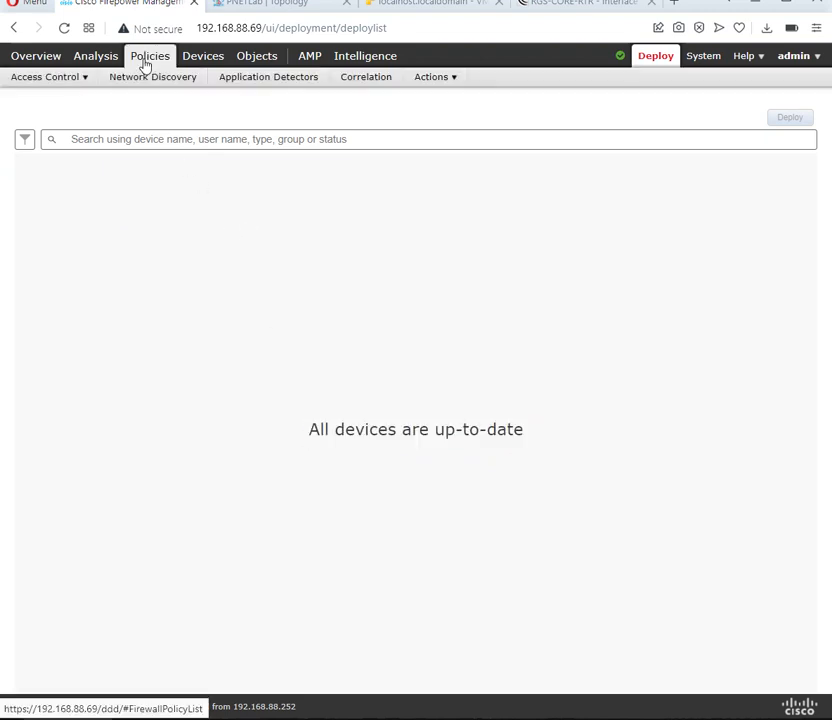
pyautogui.moveTo(81, 79)
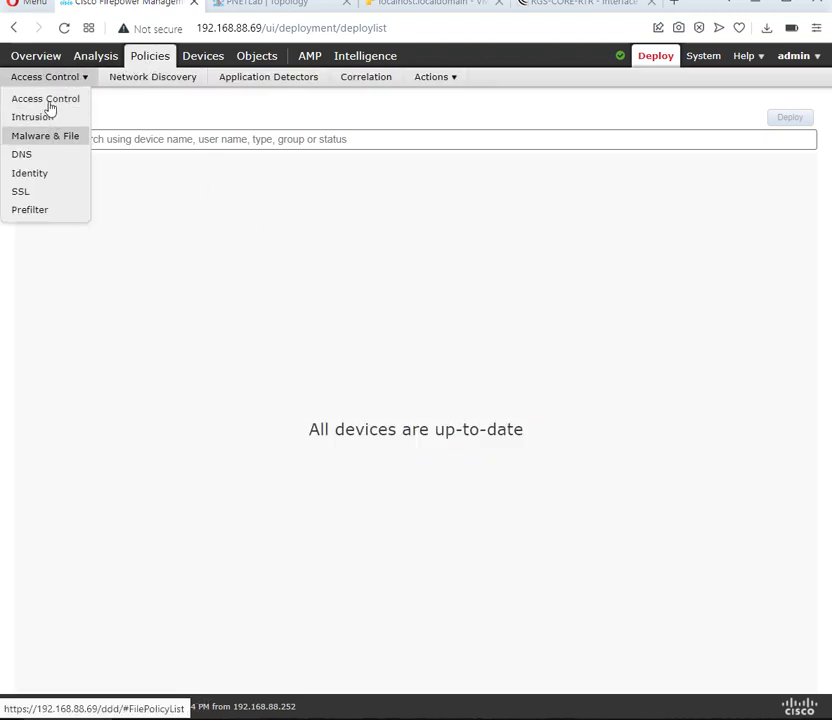
pyautogui.click(46, 103)
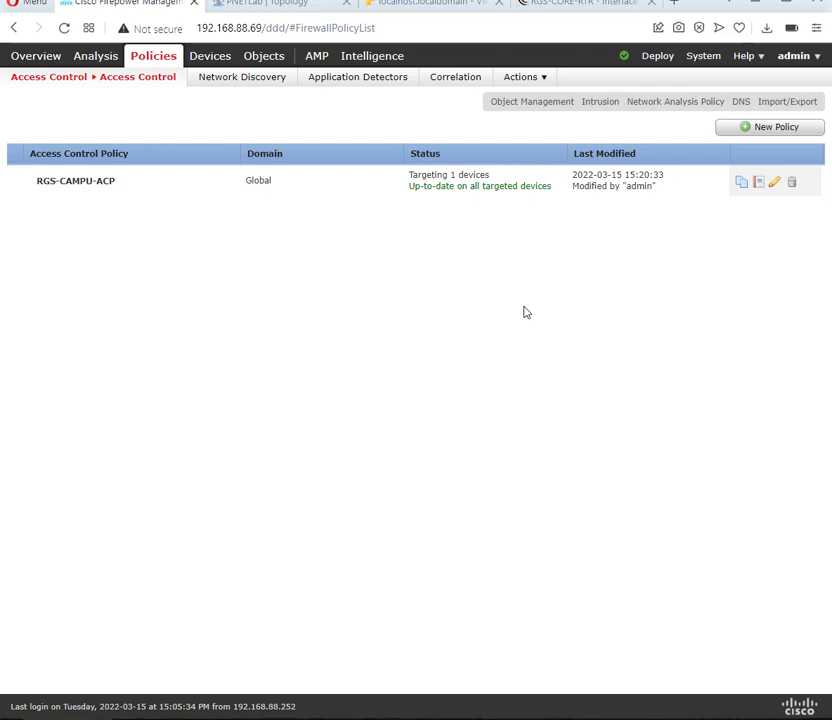
pyautogui.click(358, 190)
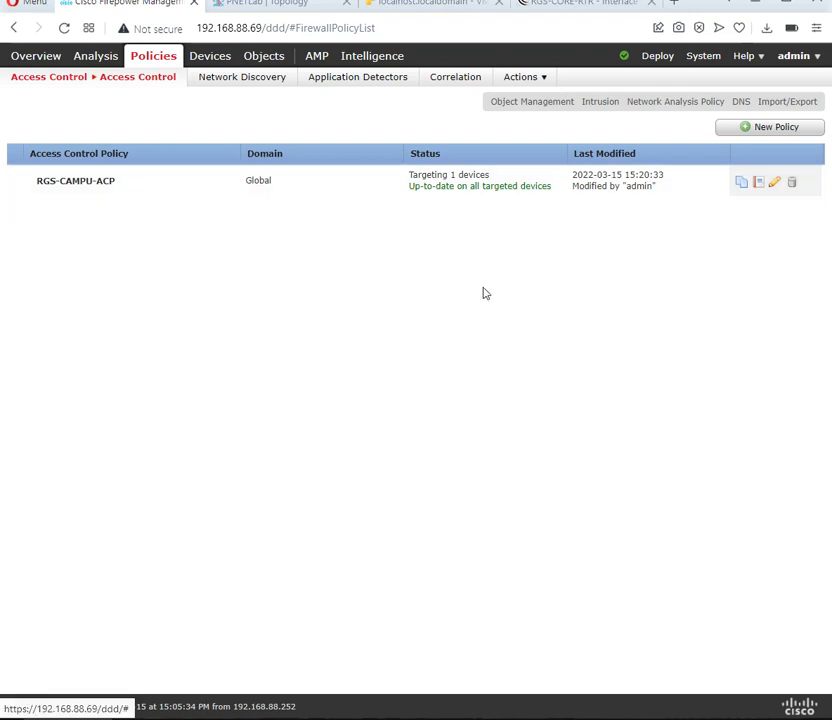
pyautogui.click(152, 189)
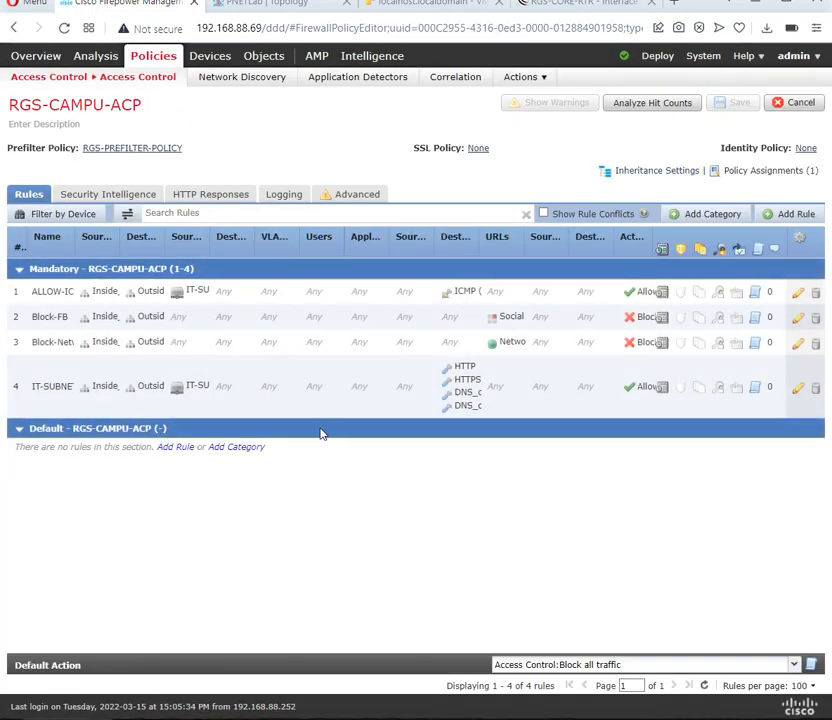
# Step: Assign Test-File-Policy as the file policy of the IT-SUBNET-iNET-ACCESS rule, and save the rule and the access control policy
pyautogui.click(488, 406)
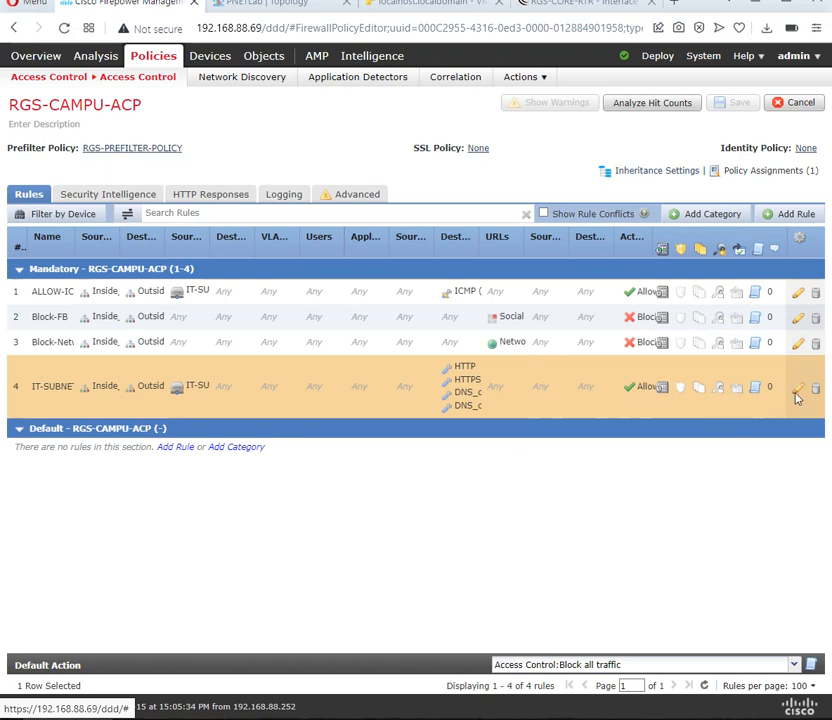
pyautogui.click(798, 391)
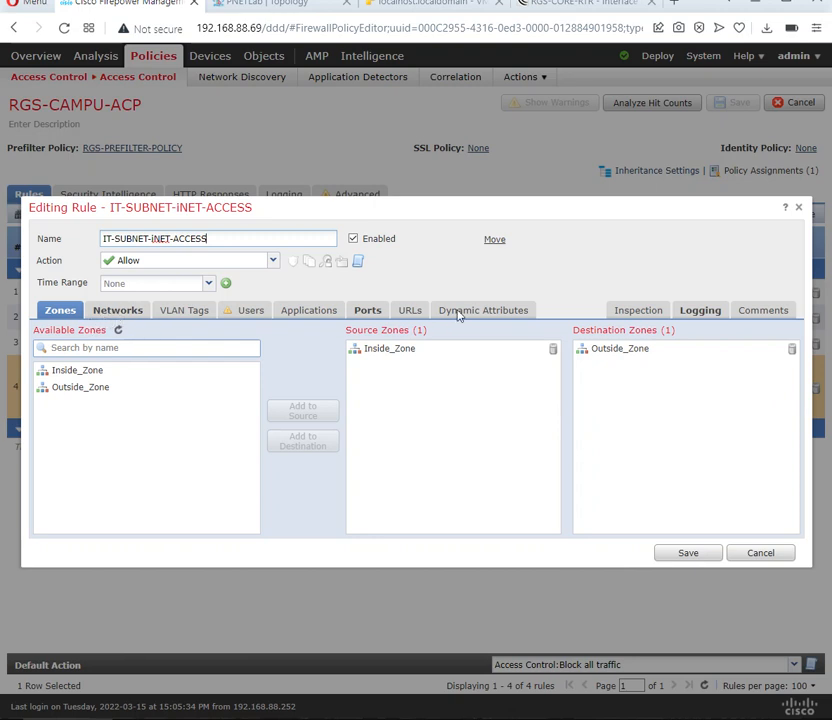
pyautogui.click(628, 313)
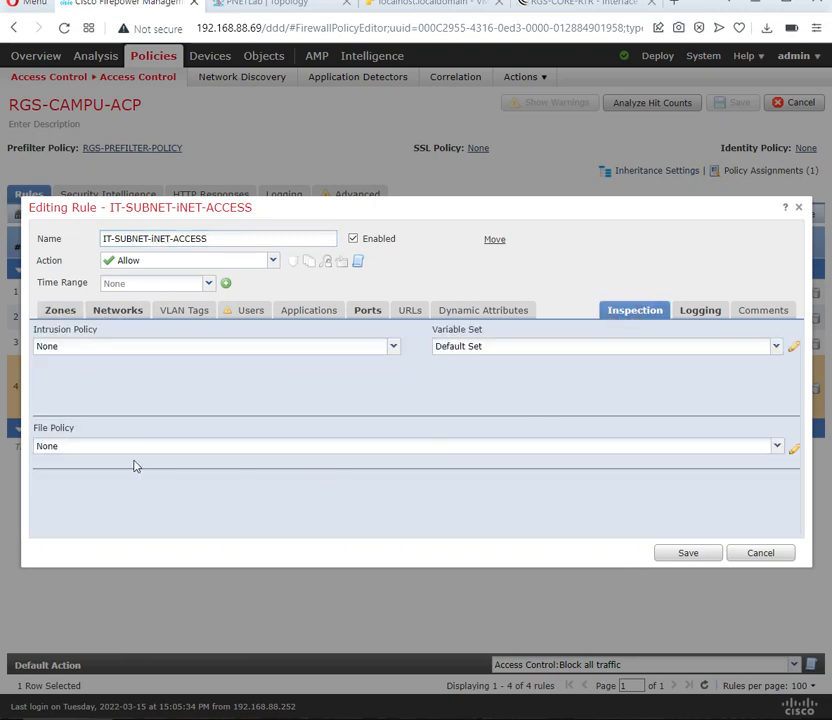
pyautogui.click(117, 447)
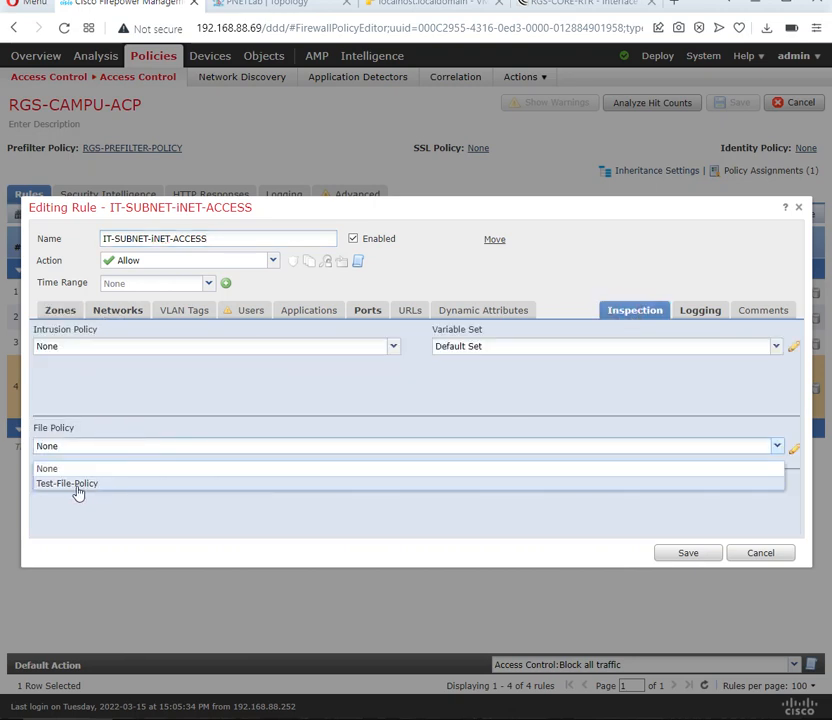
pyautogui.click(75, 486)
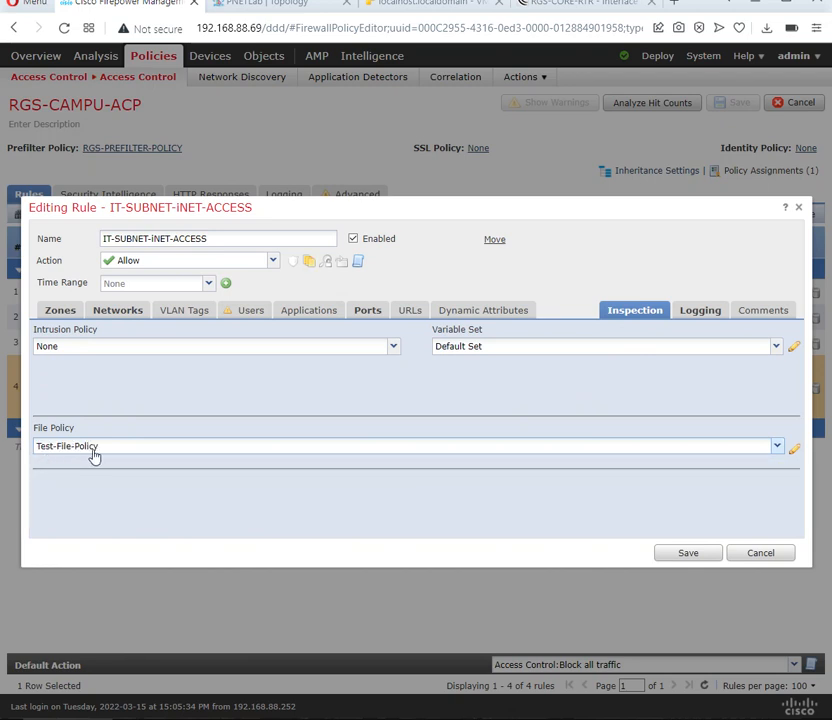
pyautogui.click(677, 555)
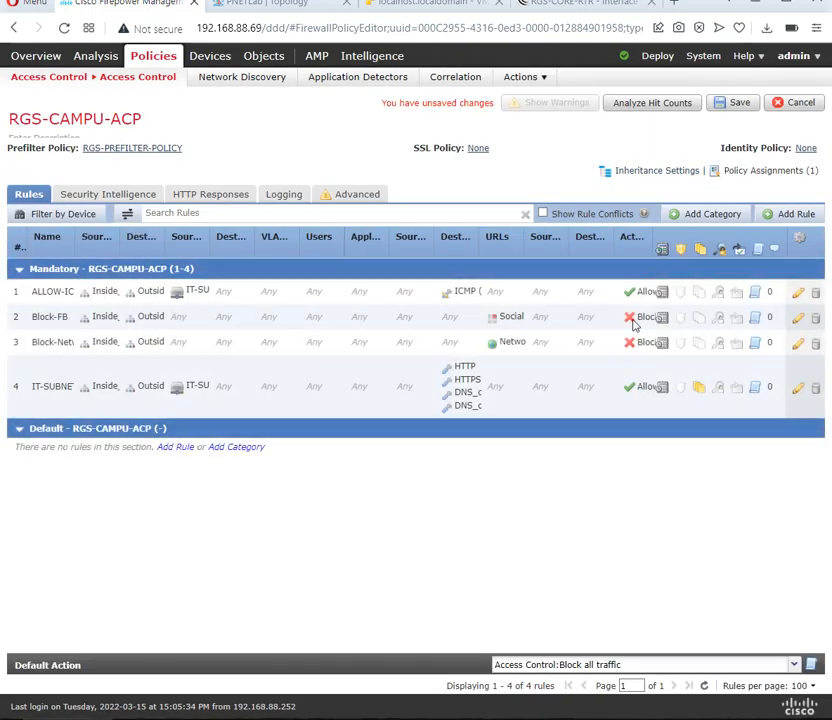
pyautogui.click(737, 103)
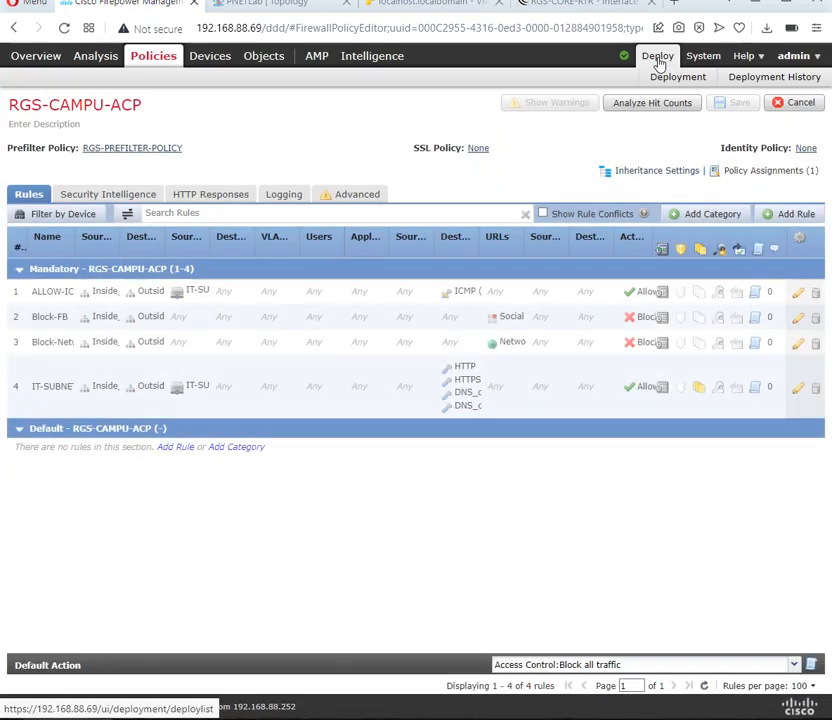
# Step: Deploy the pending access control and file policy changes to RGS-NGFW-PRI without notes, proceeding past the validation messages
pyautogui.click(660, 77)
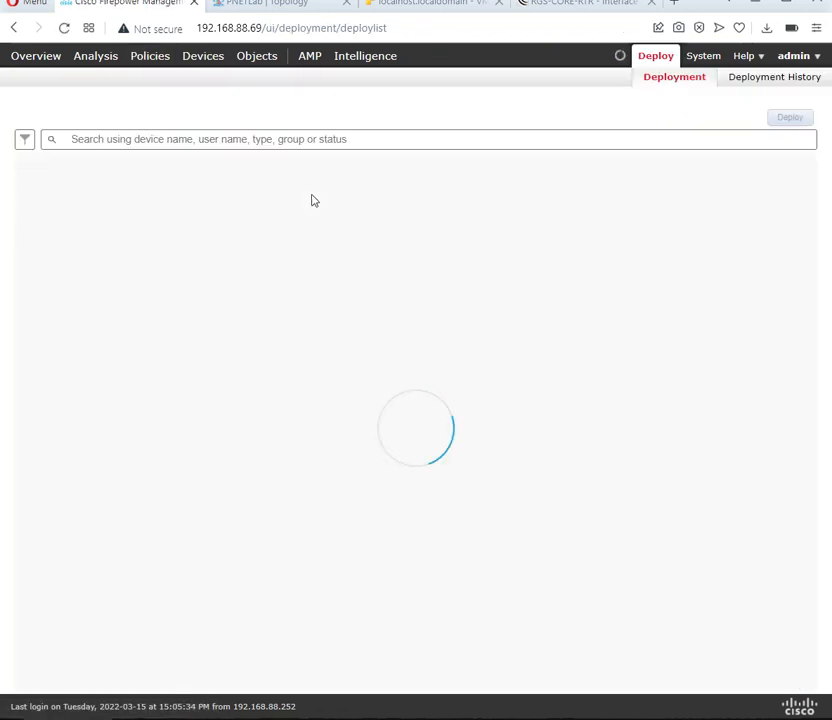
pyautogui.click(31, 193)
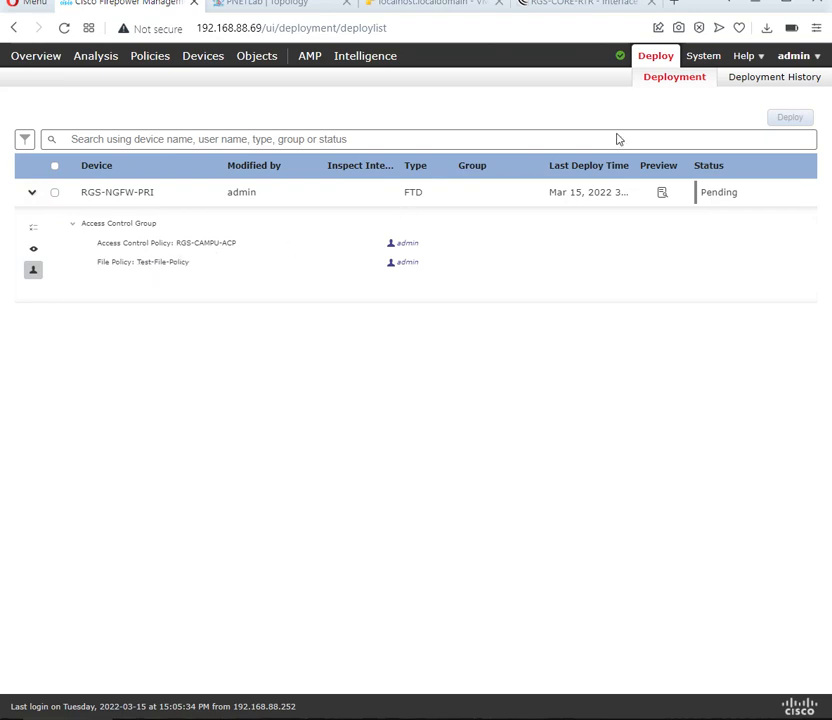
pyautogui.click(54, 192)
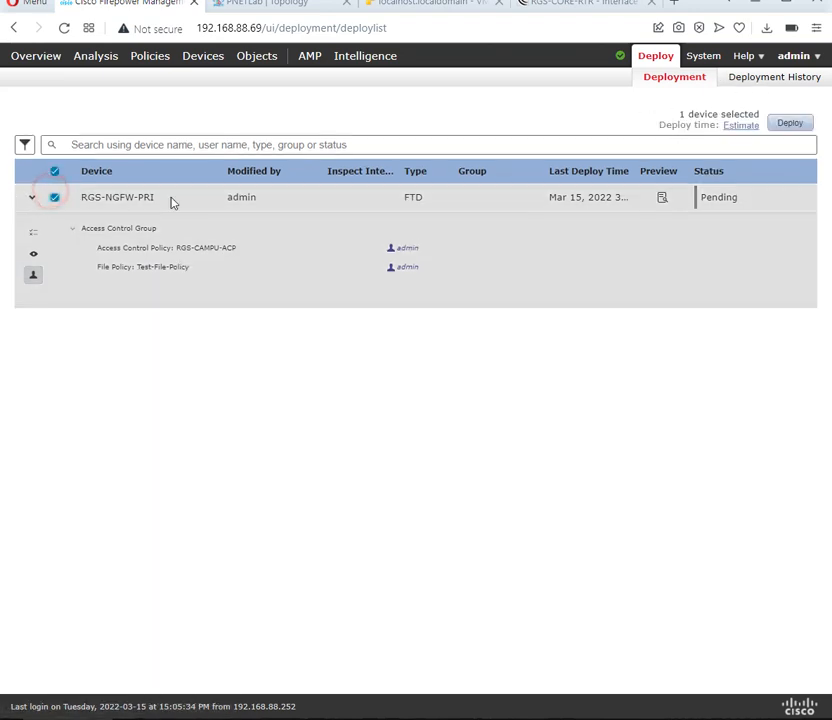
pyautogui.click(792, 125)
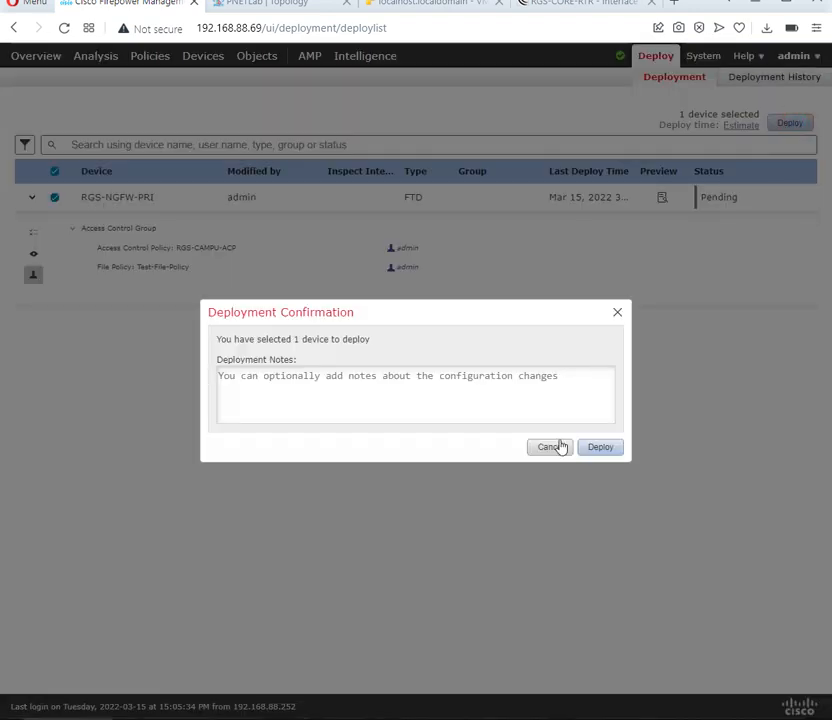
pyautogui.click(557, 447)
pyautogui.click(793, 126)
pyautogui.click(617, 448)
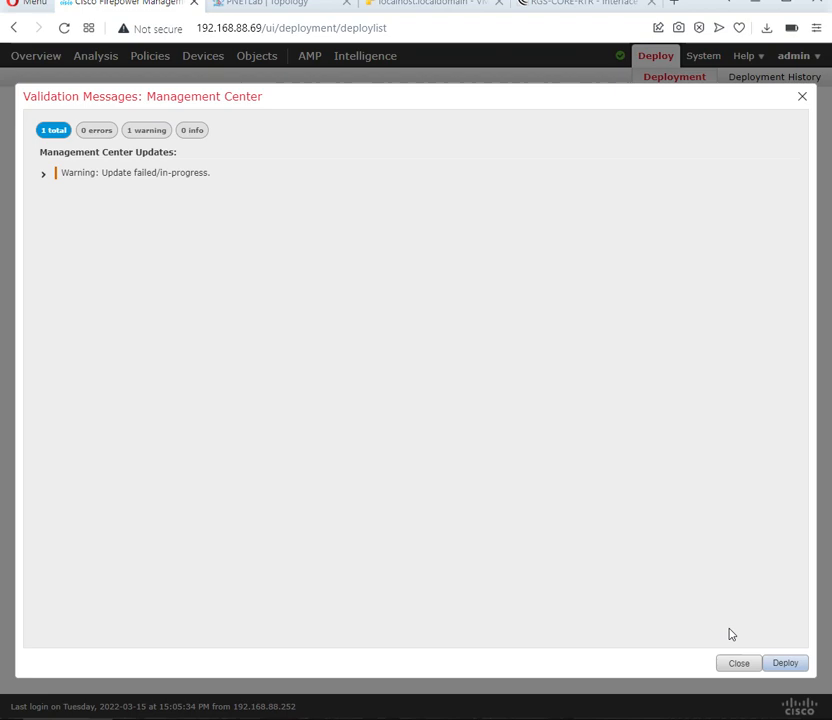
pyautogui.click(787, 664)
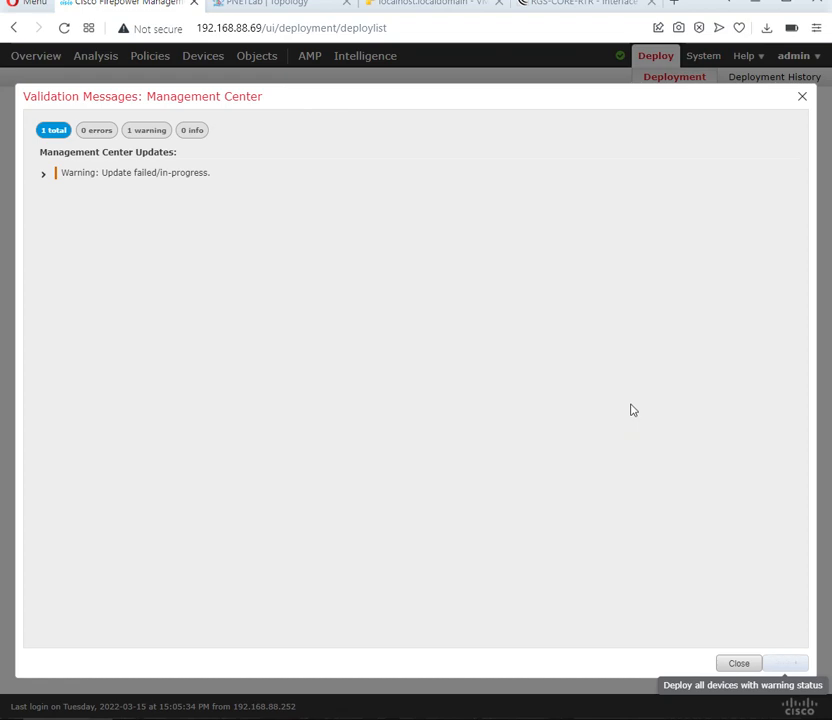
pyautogui.click(803, 99)
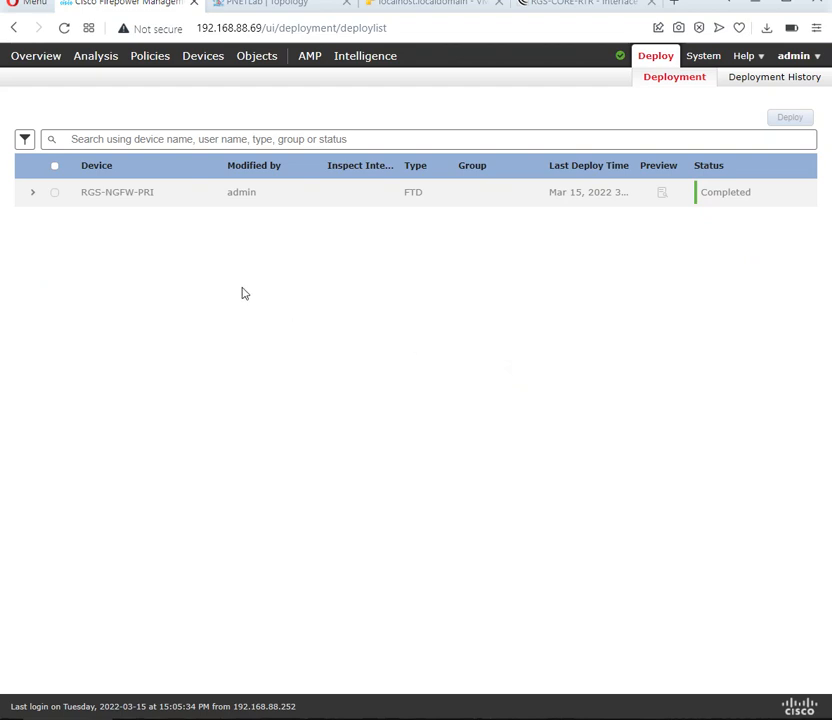
# Step: Open the PDF rule of the Test-File-Policy malware and file policy
pyautogui.moveTo(124, 60)
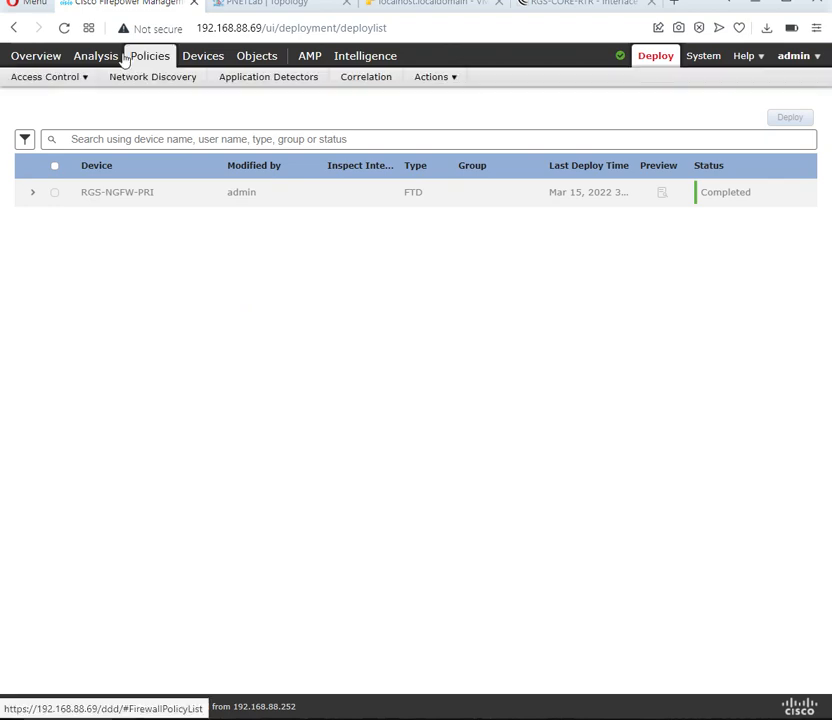
pyautogui.moveTo(95, 58)
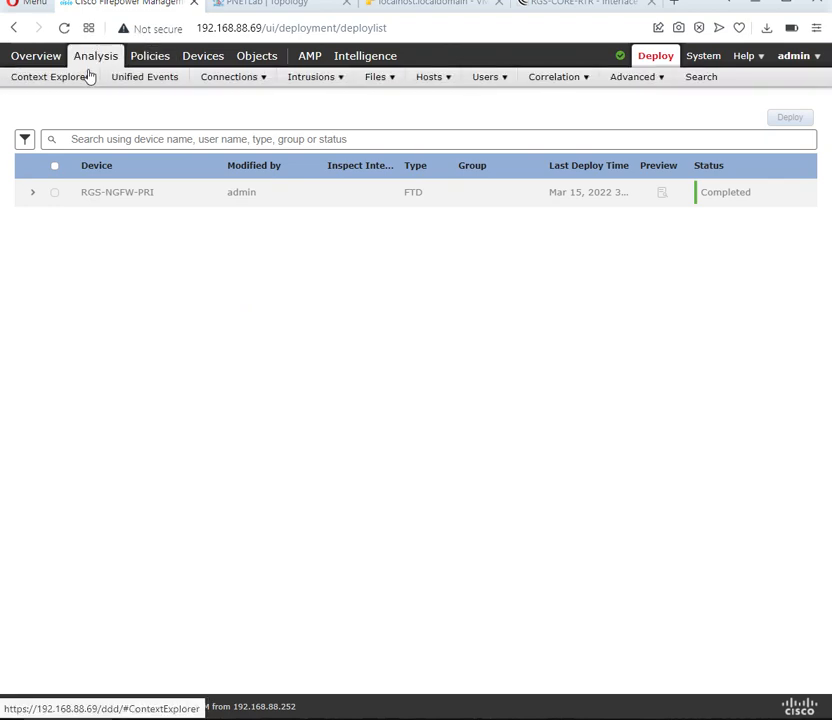
pyautogui.moveTo(80, 80)
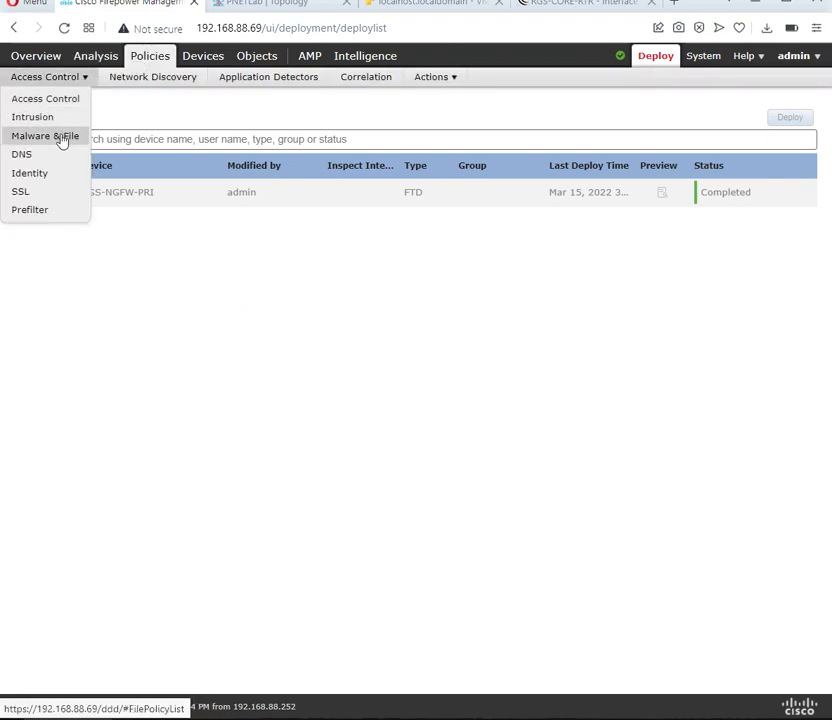
pyautogui.click(61, 139)
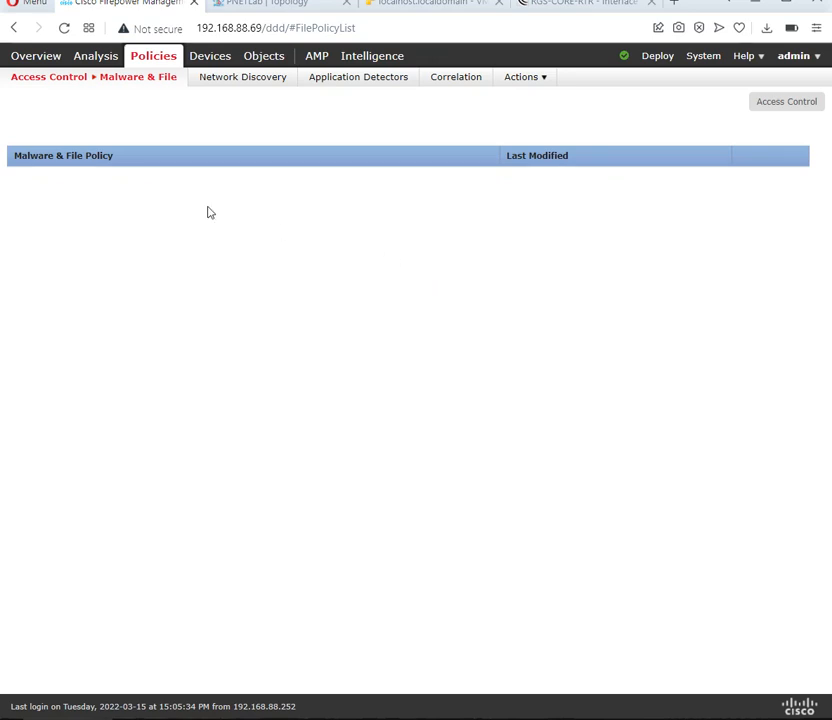
pyautogui.click(74, 186)
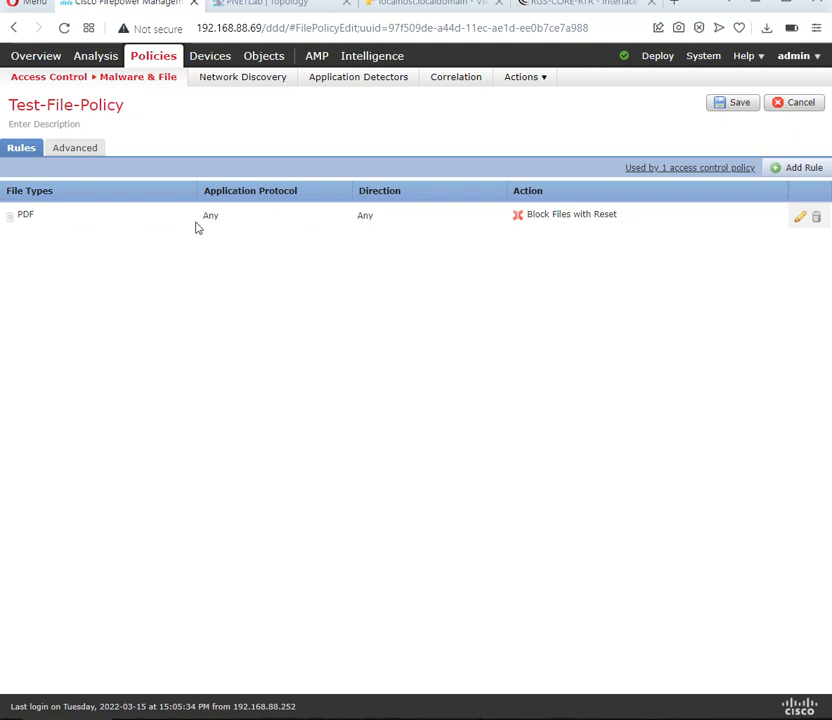
pyautogui.click(800, 219)
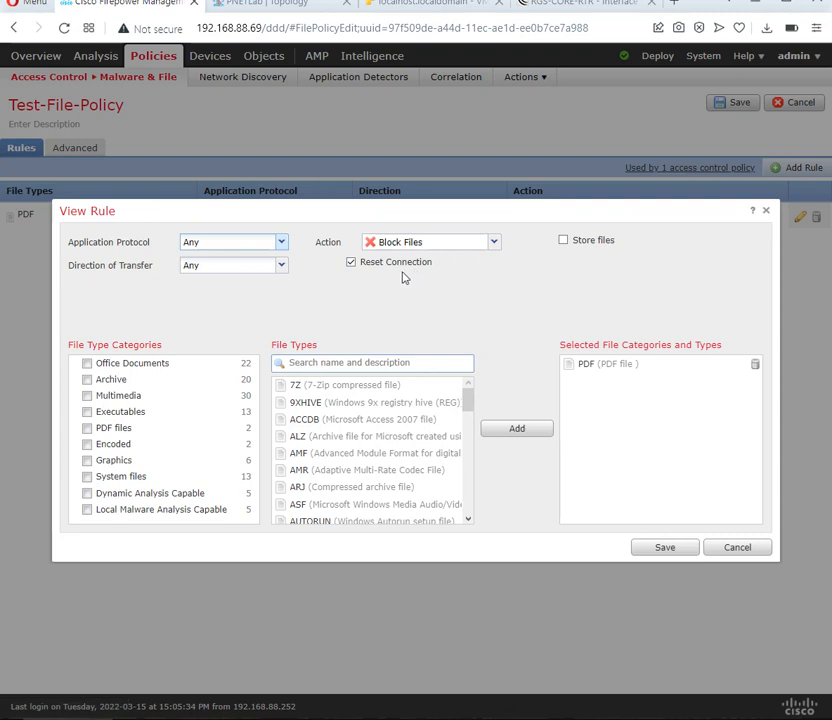
# Step: Examine the options of the Malware Cloud Lookup and Block Malware actions in the PDF rule, and close the rule without saving
pyautogui.click(494, 243)
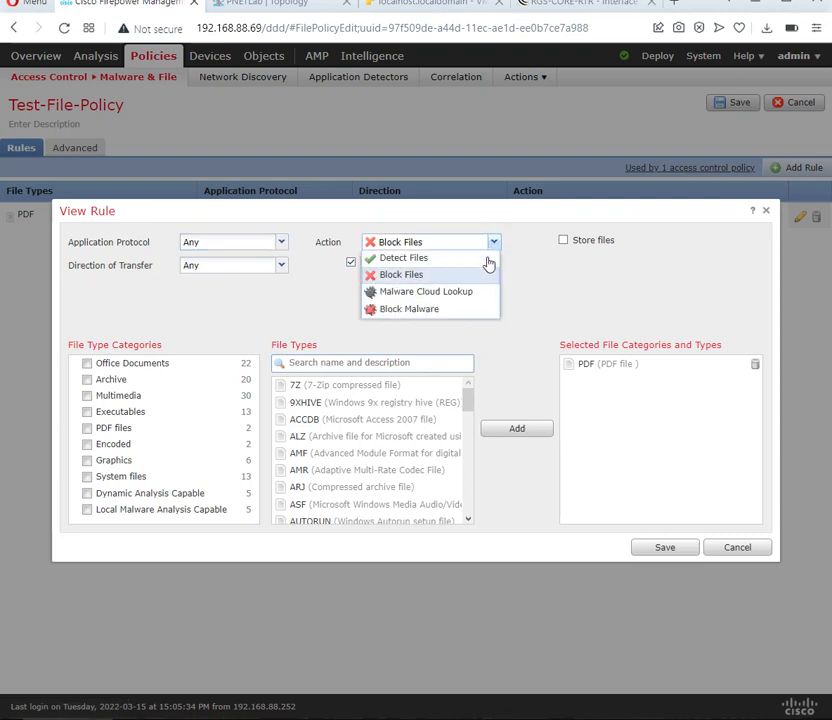
pyautogui.click(472, 292)
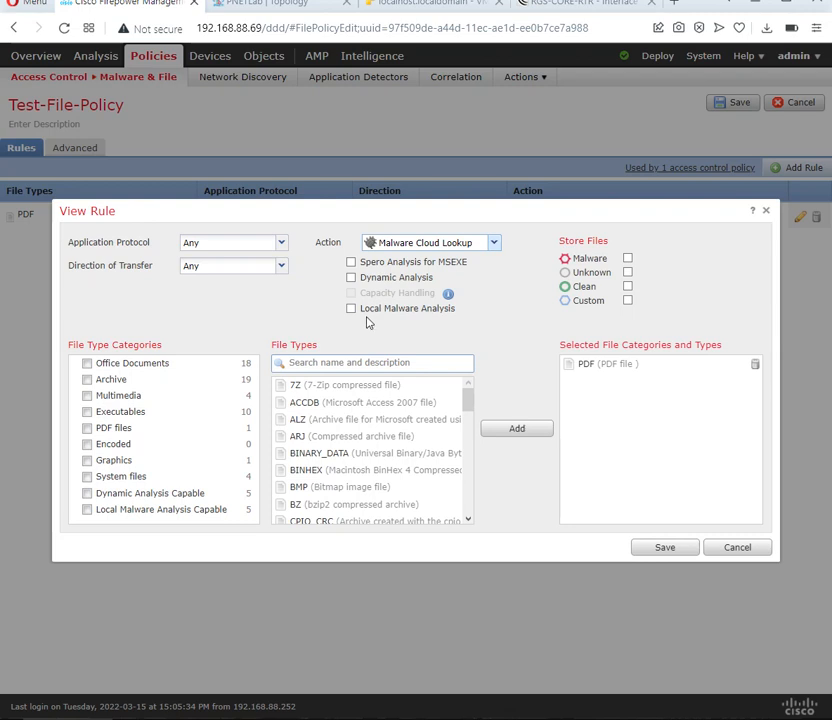
pyautogui.moveTo(475, 326); pyautogui.dragTo(552, 325)
pyautogui.click(513, 320)
pyautogui.click(494, 244)
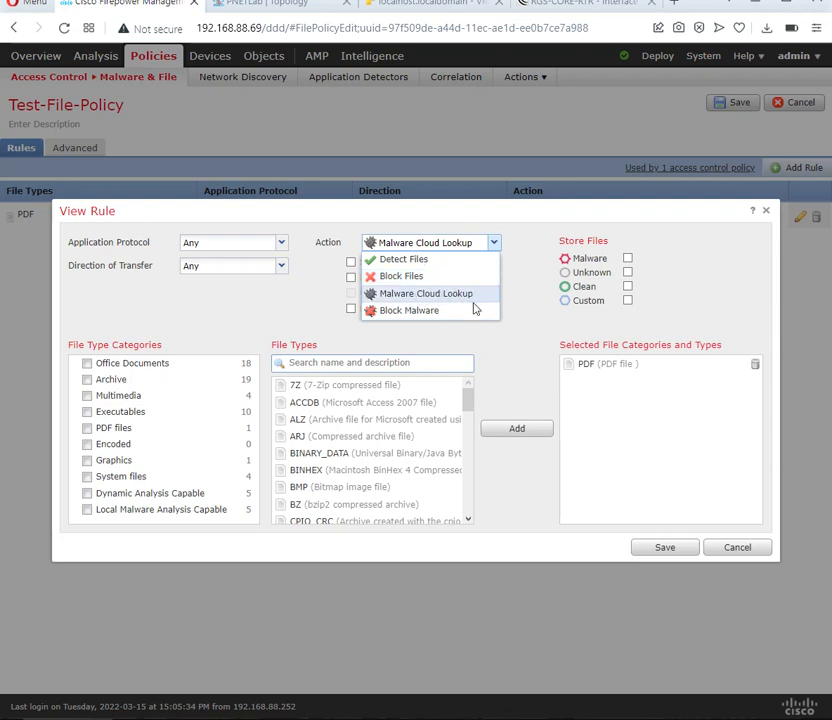
pyautogui.click(466, 311)
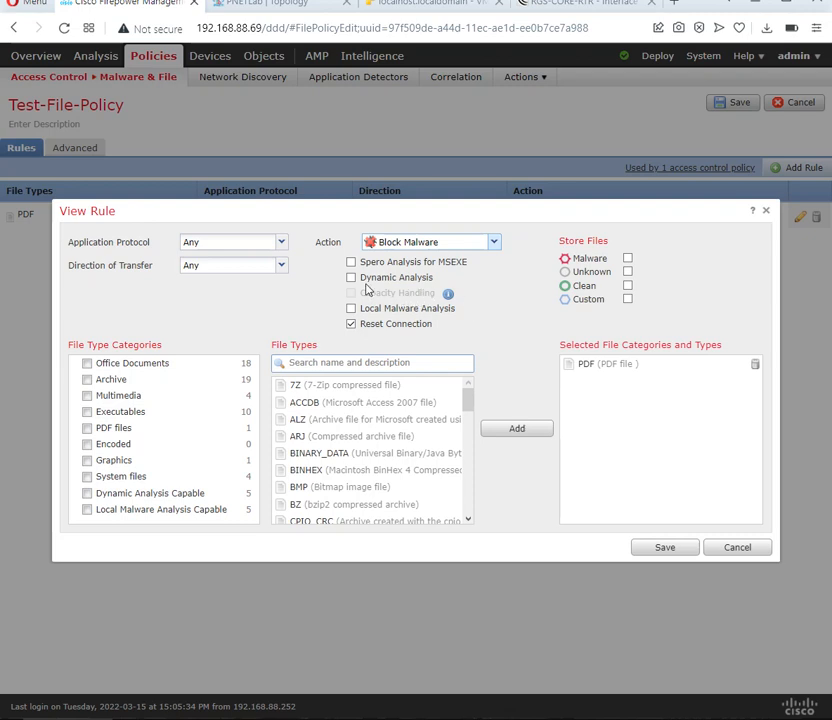
pyautogui.click(760, 549)
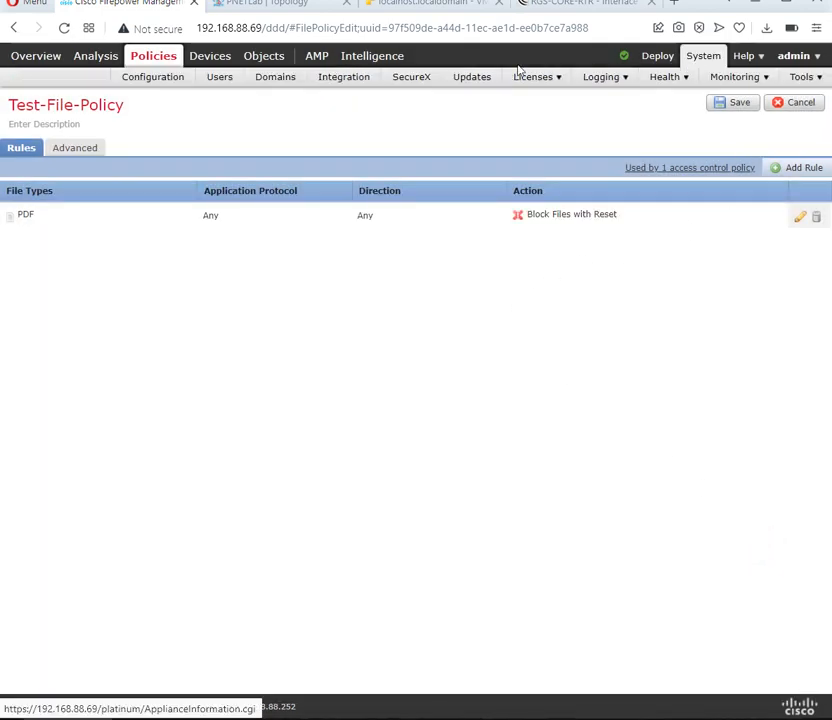
# Step: Switch to the RGS-WIN-CLIENT virtual machine and start Firefox without making it the default browser
pyautogui.moveTo(115, 60)
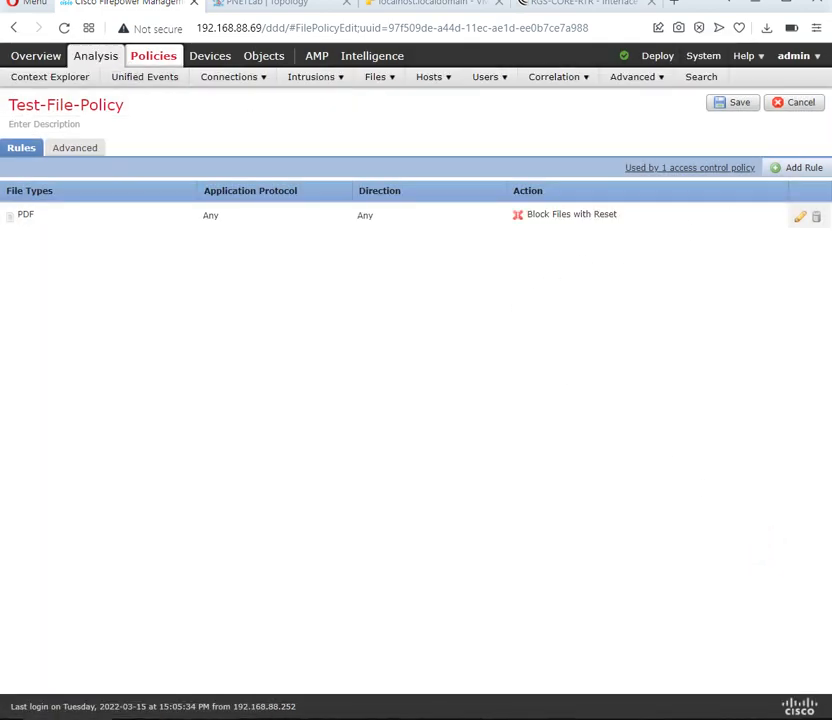
pyautogui.click(340, 718)
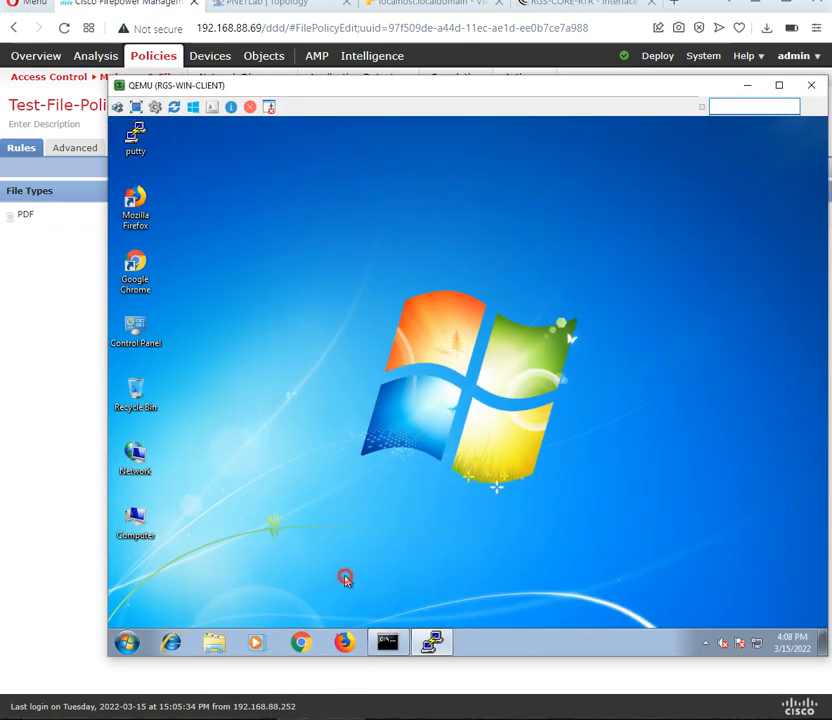
pyautogui.click(341, 641)
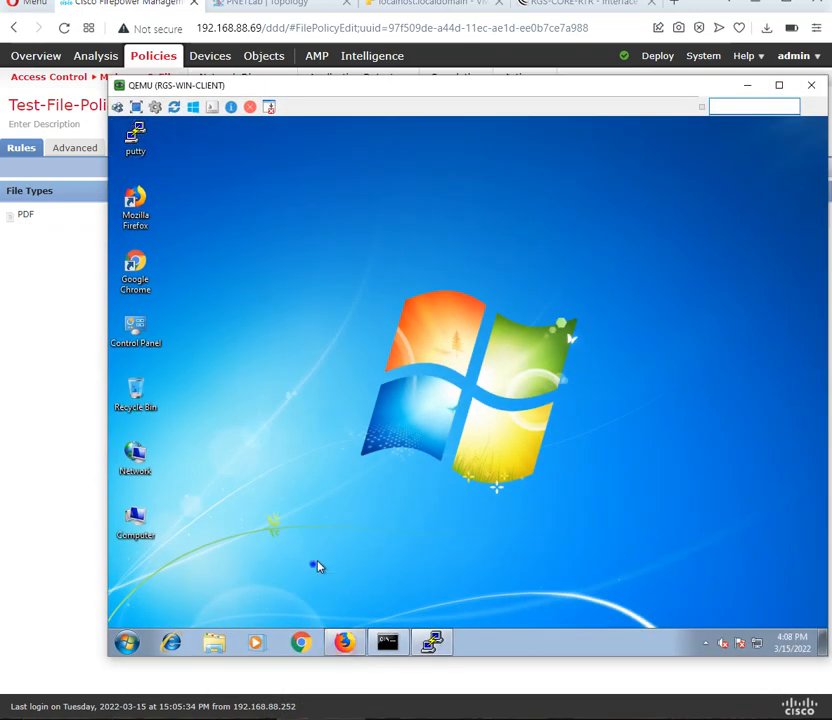
pyautogui.rightClick(312, 404)
pyautogui.click(364, 442)
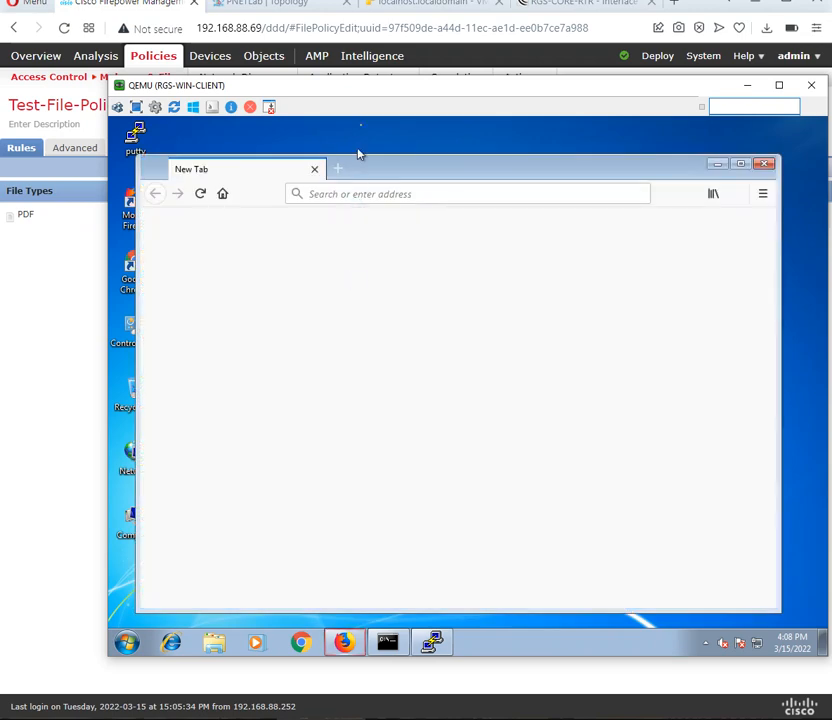
pyautogui.moveTo(369, 88); pyautogui.dragTo(363, 120)
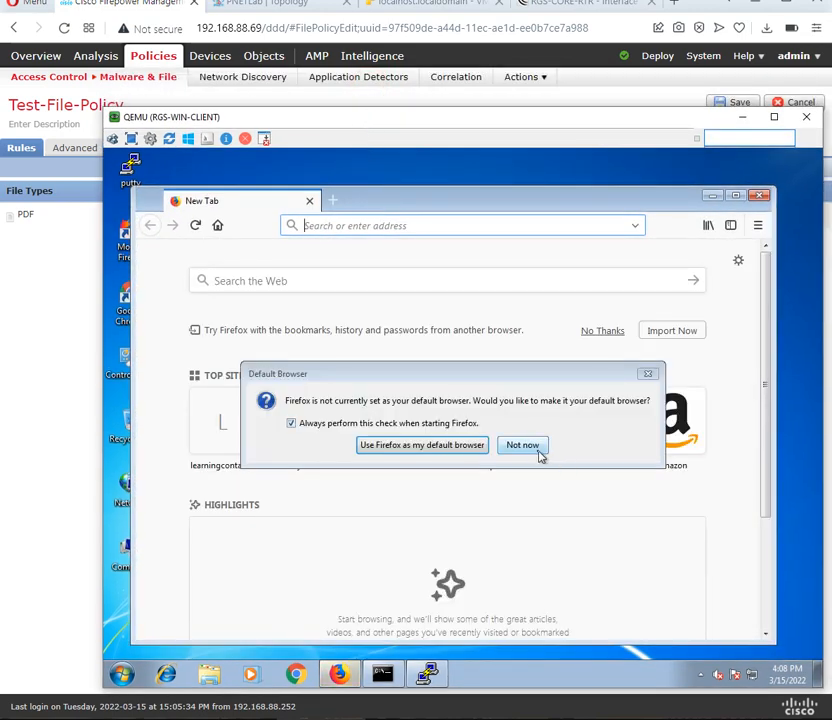
pyautogui.click(537, 450)
# Step: Search Google for "pdf file download" in Firefox on the client machine
pyautogui.click(387, 227)
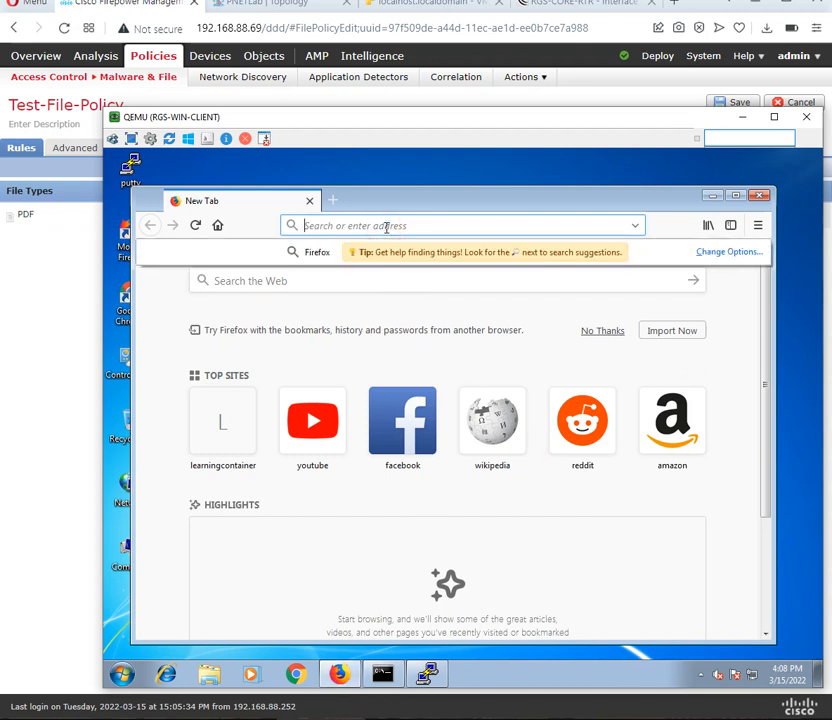
pyautogui.write('p')
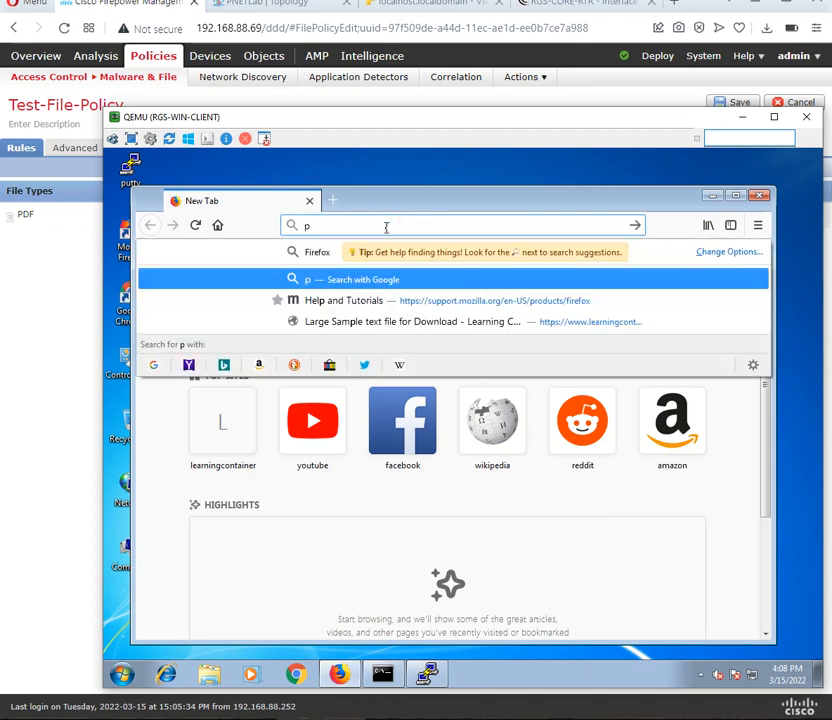
pyautogui.write('df')
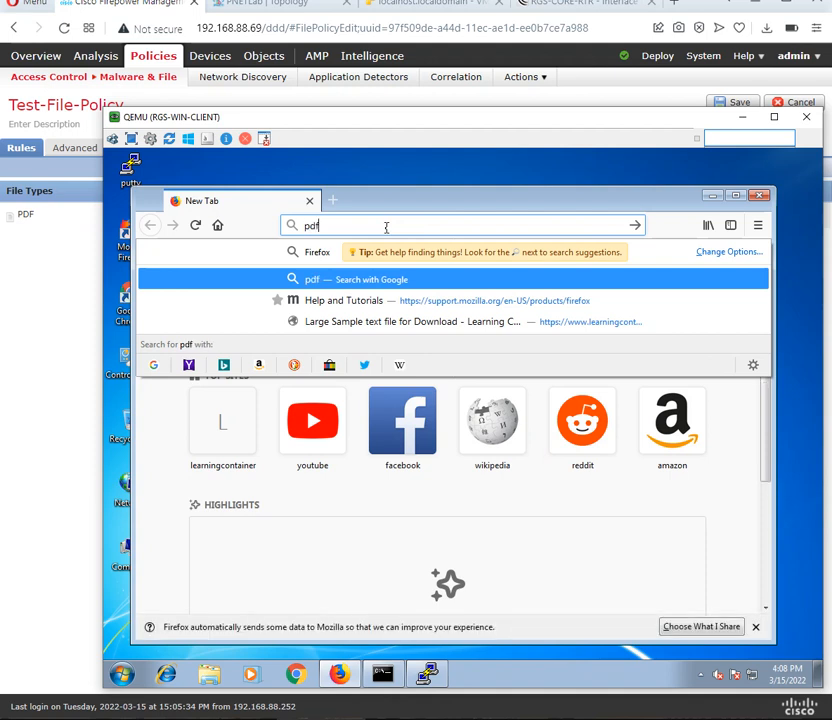
pyautogui.write(' downl')
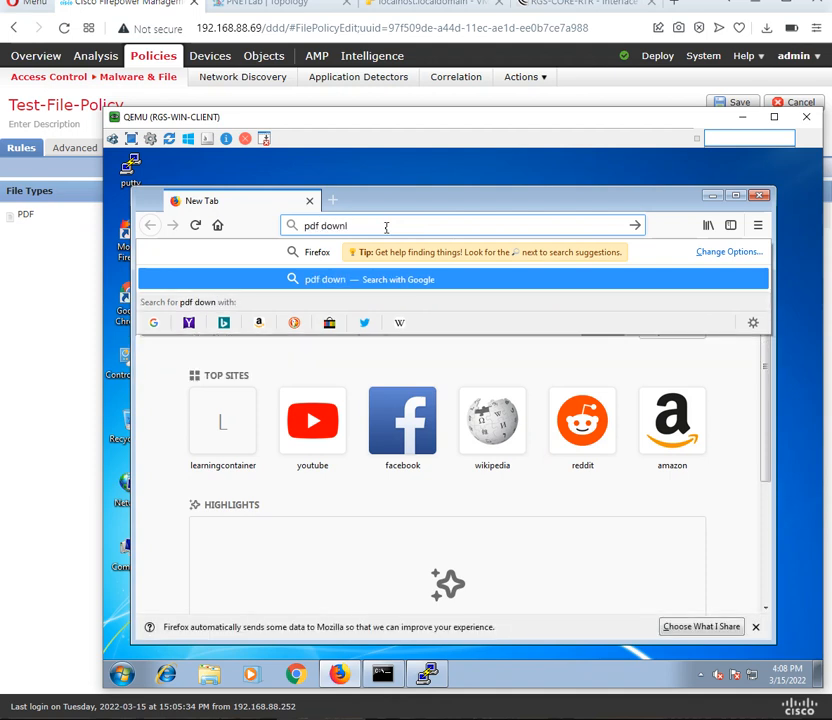
pyautogui.press('BackSpace')
pyautogui.press('BackSpace')
pyautogui.press('BackSpace')
pyautogui.press('BackSpace')
pyautogui.press('BackSpace')
pyautogui.press('BackSpace')
pyautogui.write('file download')
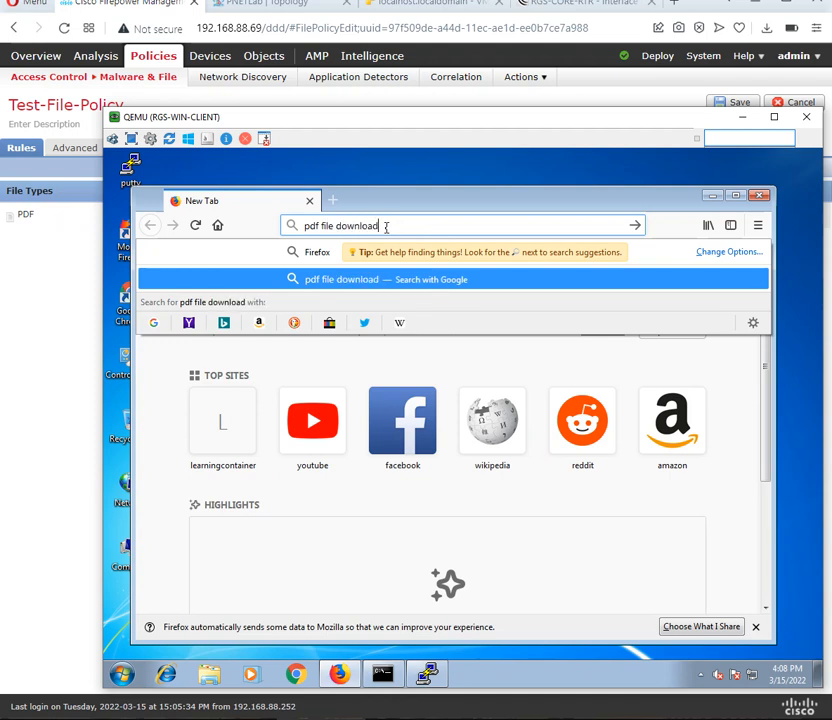
pyautogui.press('Return')
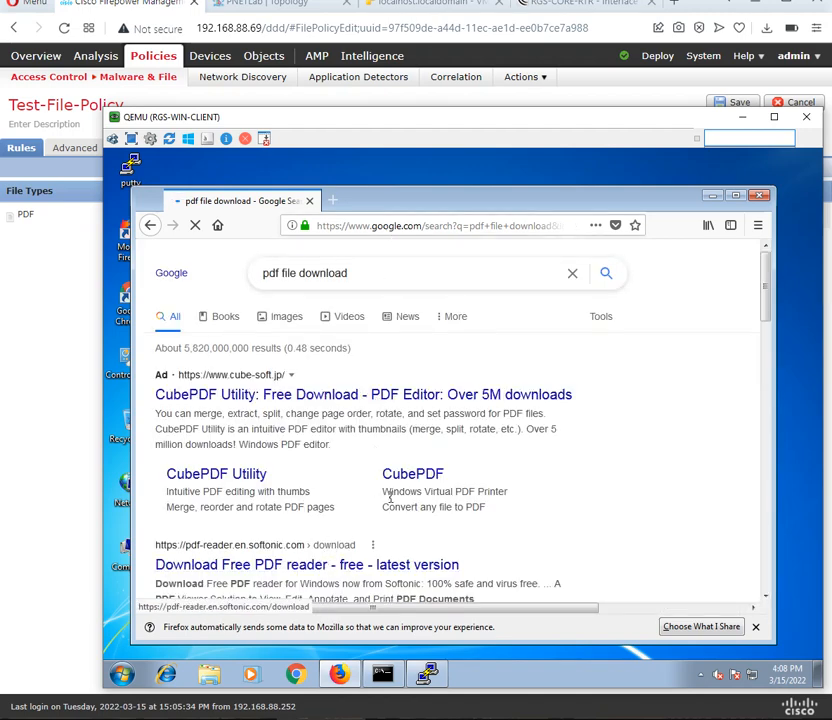
pyautogui.scroll(-2, 321, 563)
pyautogui.scroll(-4, 520, 471)
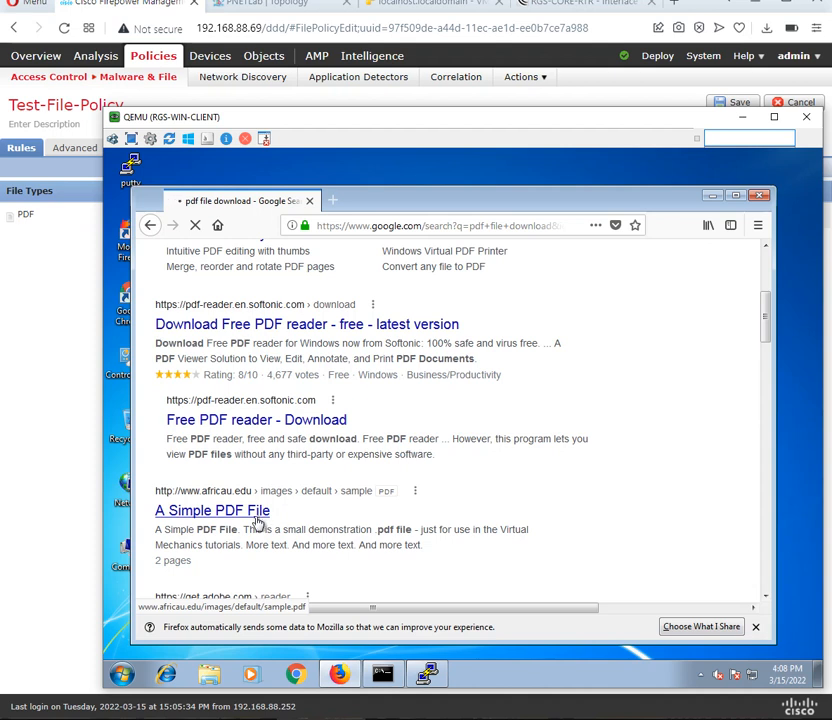
pyautogui.click(260, 520)
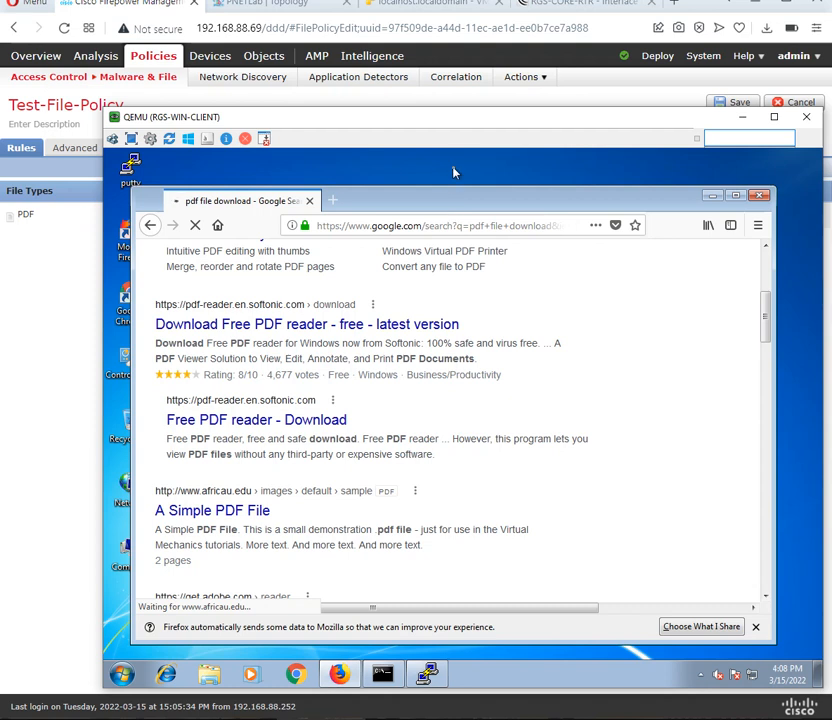
pyautogui.click(757, 628)
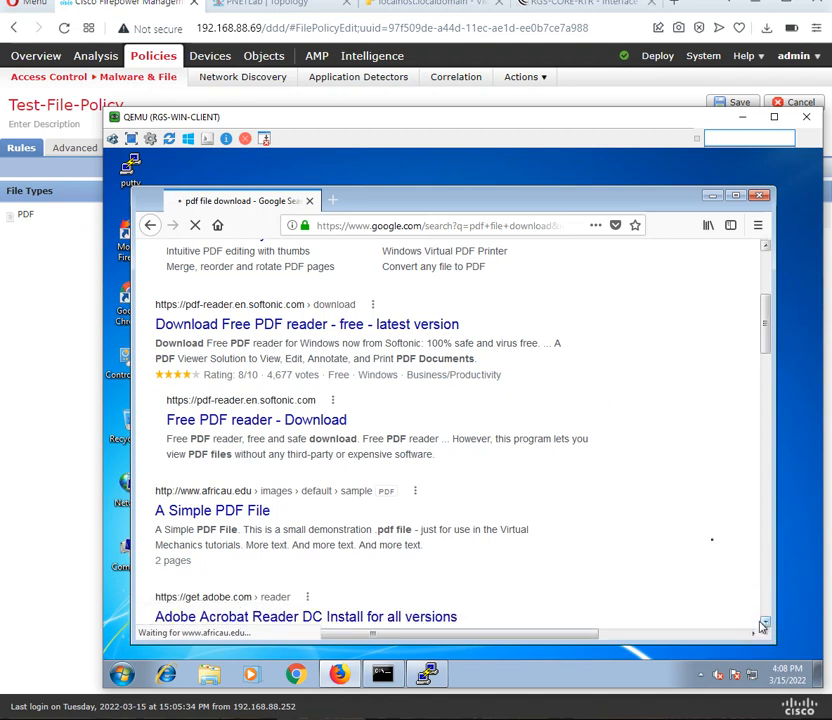
pyautogui.rightClick(479, 178)
pyautogui.click(516, 211)
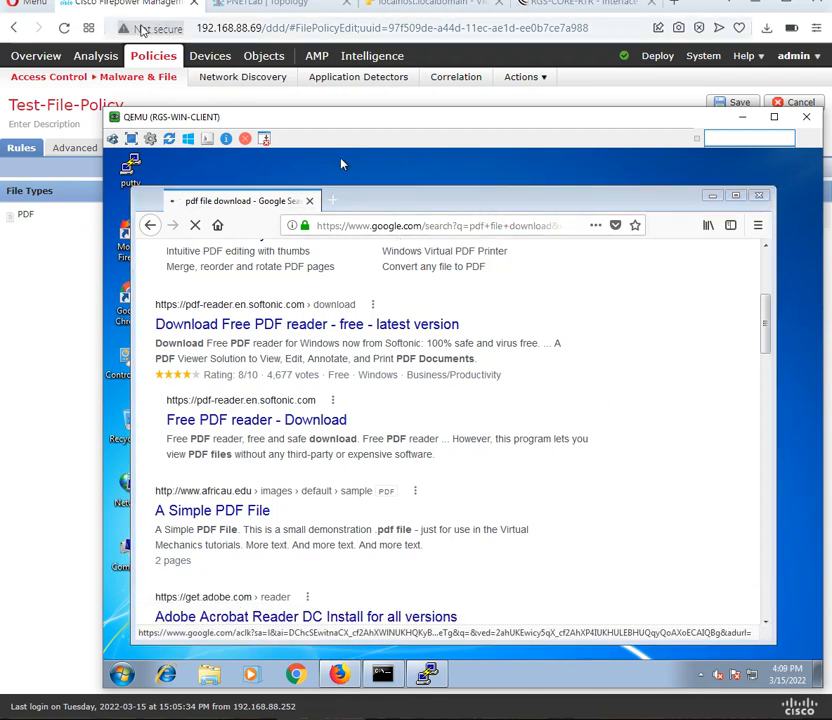
# Step: Switch back to Firepower Management Center and examine the file events in the PDF files category, including their file names
pyautogui.click(51, 239)
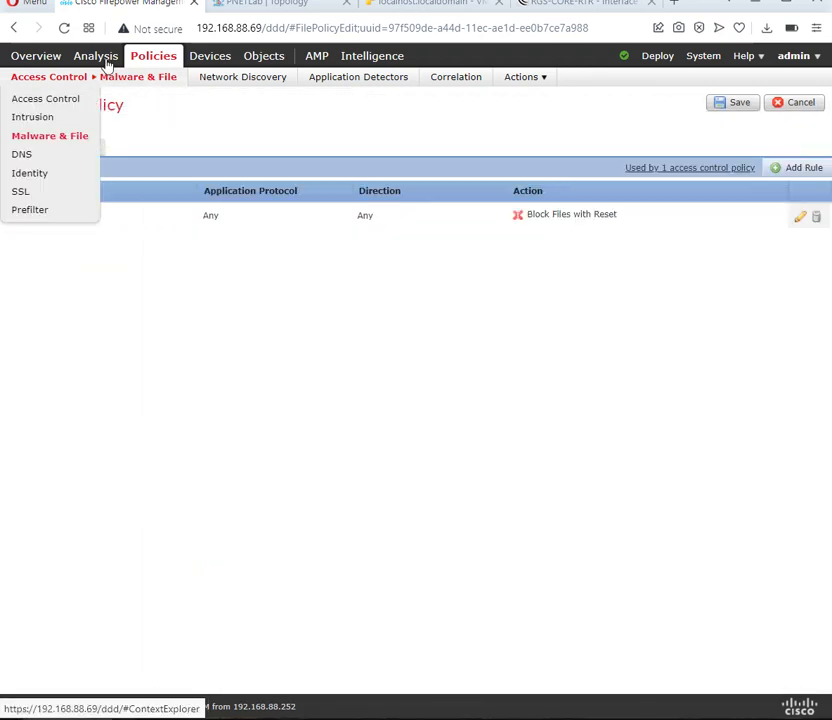
pyautogui.moveTo(107, 62)
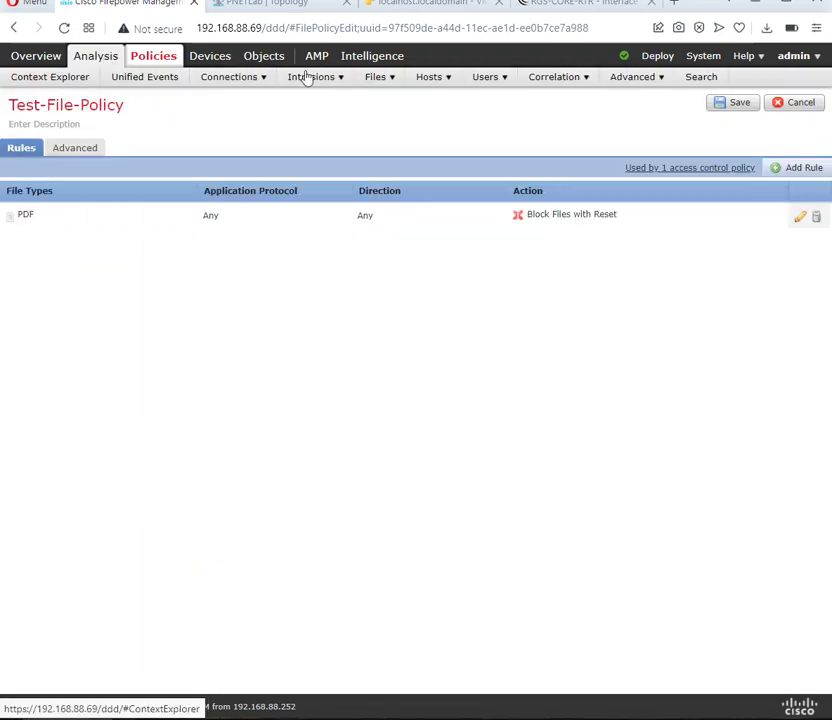
pyautogui.moveTo(368, 80)
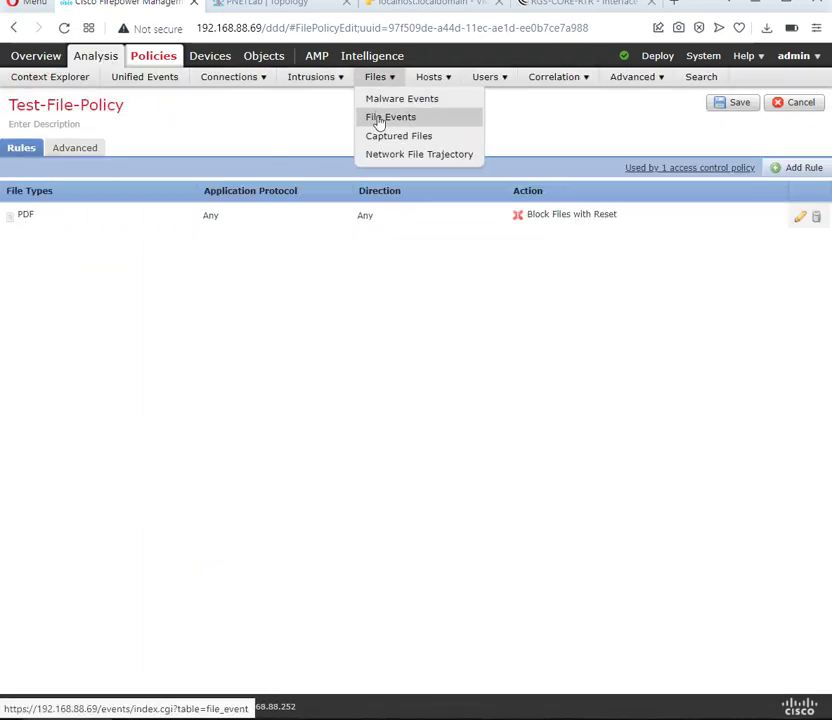
pyautogui.click(379, 121)
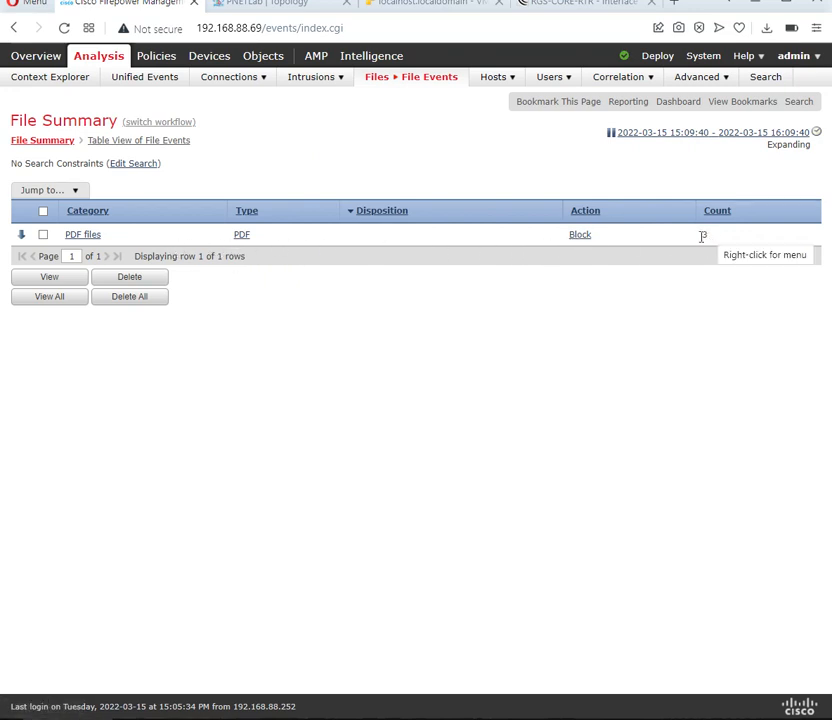
pyautogui.click(83, 235)
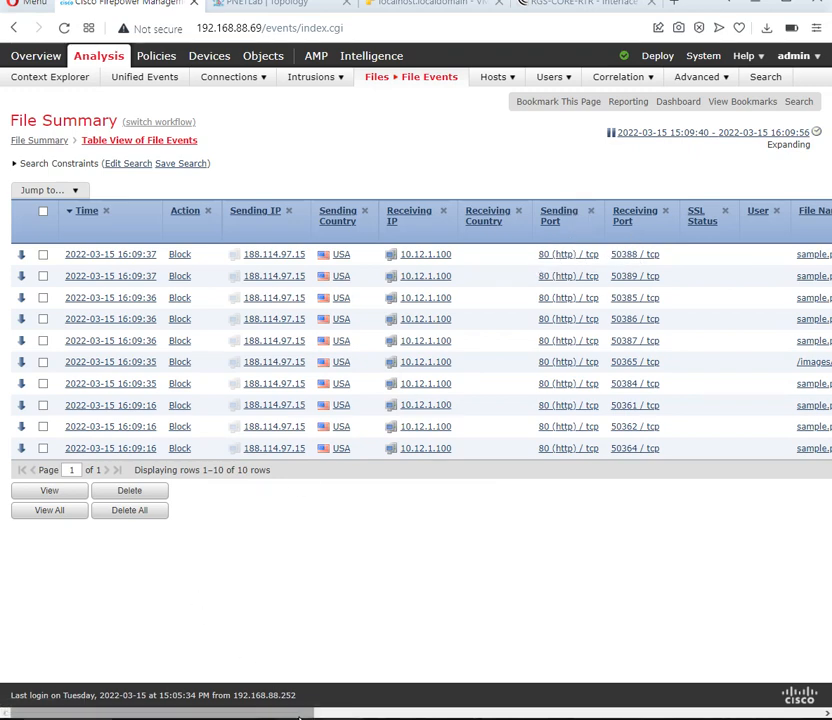
pyautogui.moveTo(299, 716); pyautogui.dragTo(468, 710)
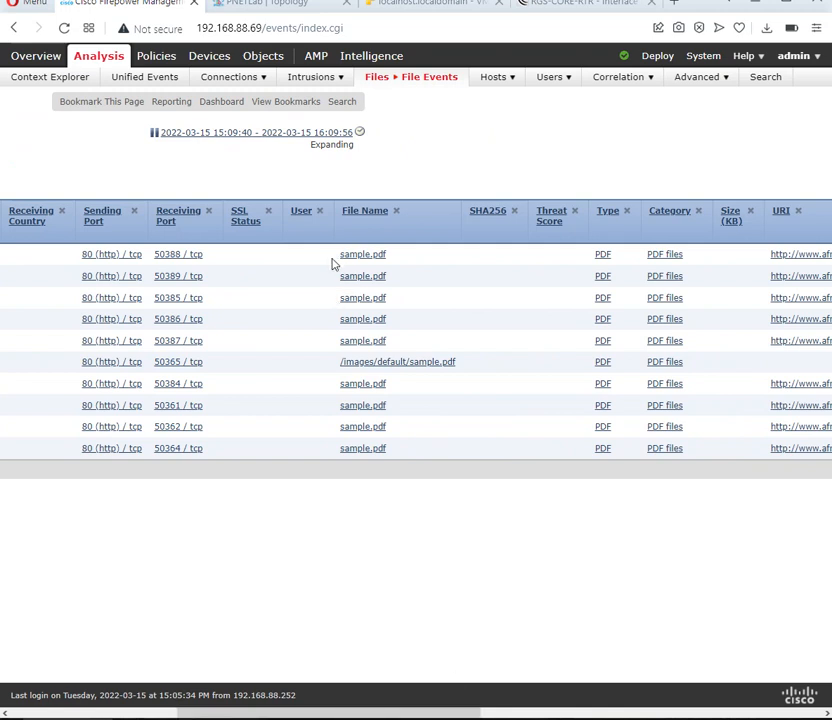
# Step: Check how the sample.pdf page loaded in Firefox on RGS-WIN-CLIENT, and return to the file events table
pyautogui.click(311, 718)
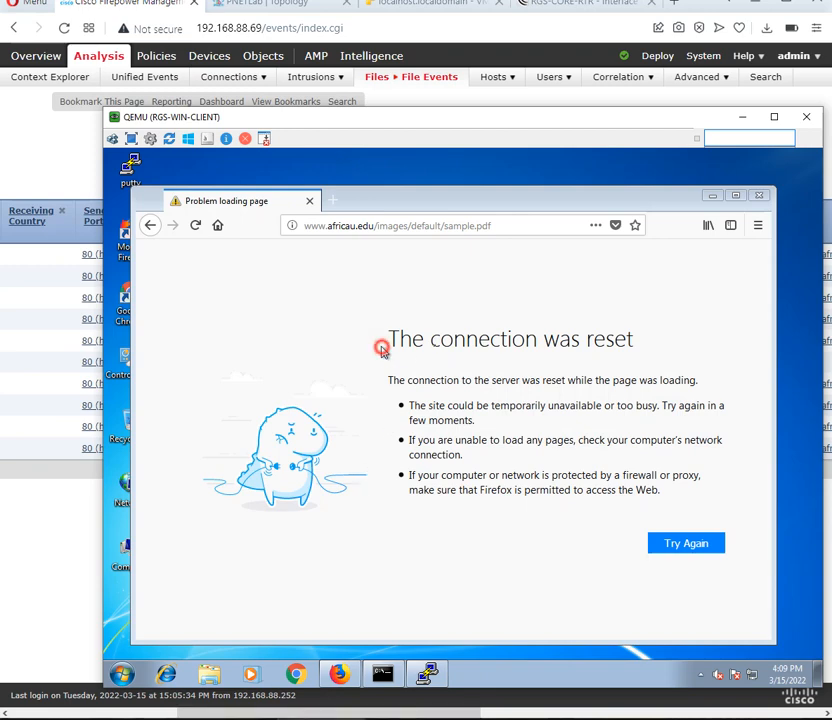
pyautogui.moveTo(383, 345); pyautogui.dragTo(658, 350)
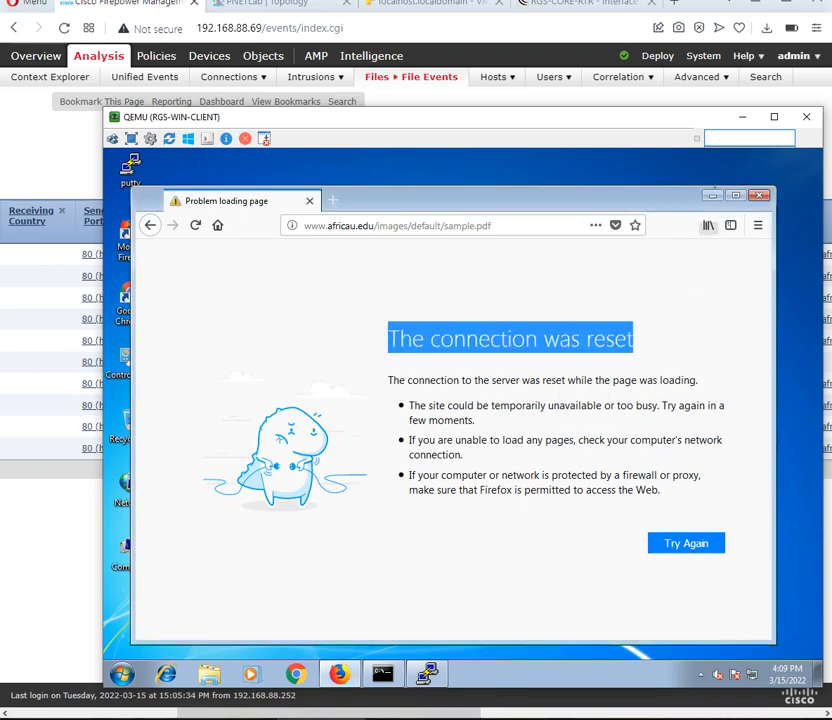
pyautogui.click(742, 117)
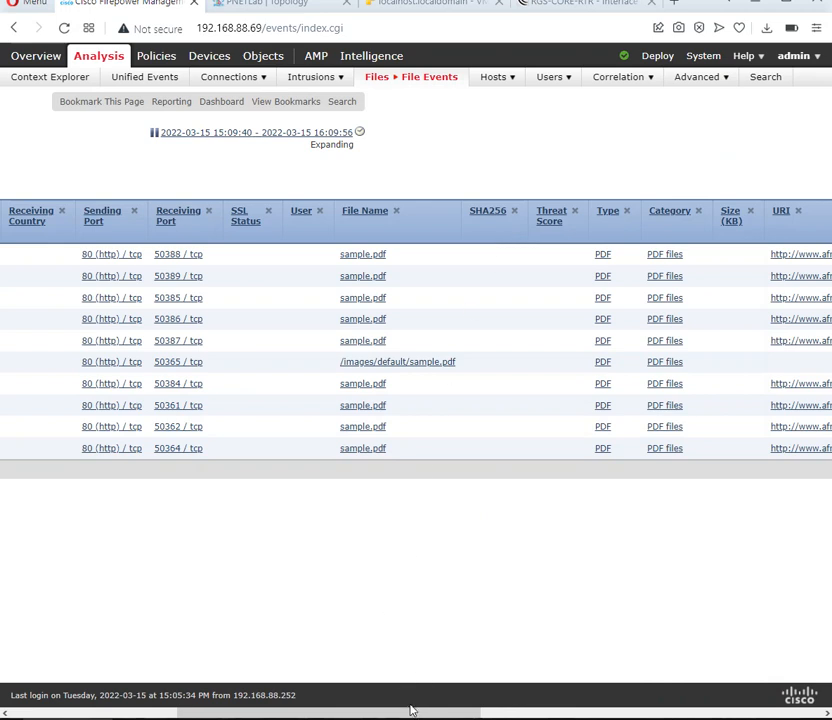
# Step: Examine the remaining columns of the file events table, including the URI, client, file policy and device of the blocked PDFs
pyautogui.moveTo(410, 710); pyautogui.dragTo(535, 712)
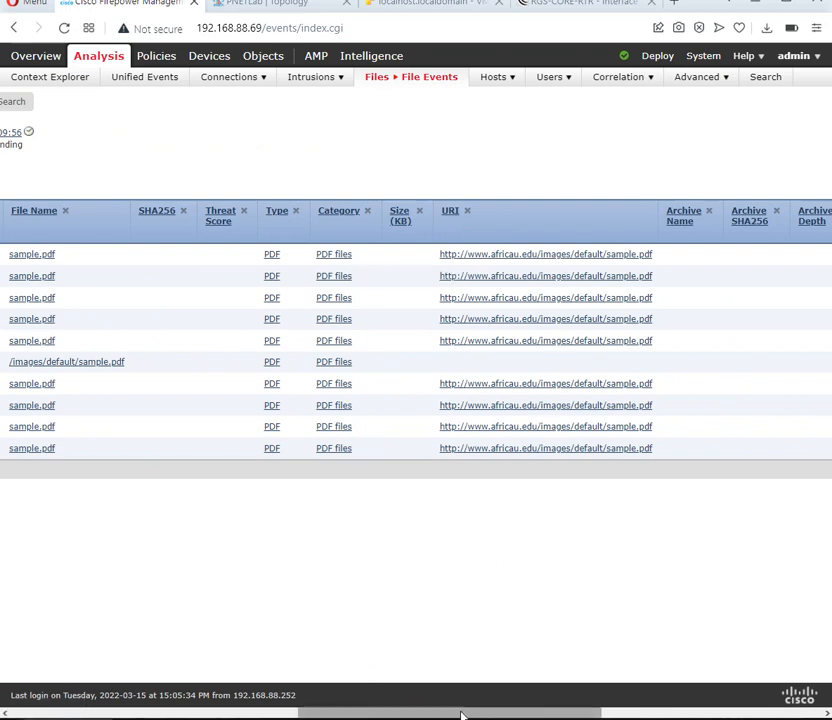
pyautogui.moveTo(461, 714); pyautogui.dragTo(659, 707)
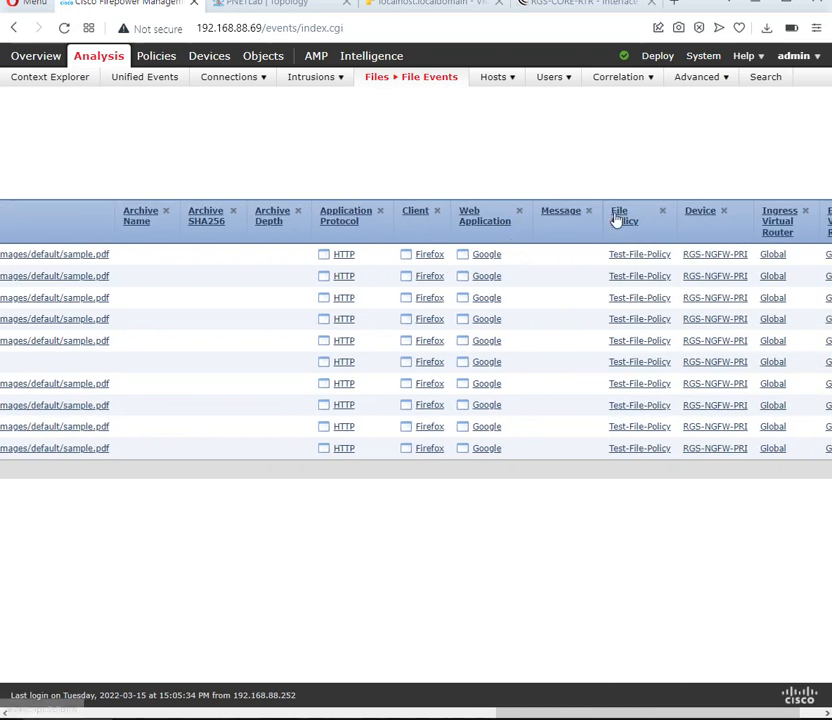
pyautogui.moveTo(606, 256); pyautogui.dragTo(666, 255)
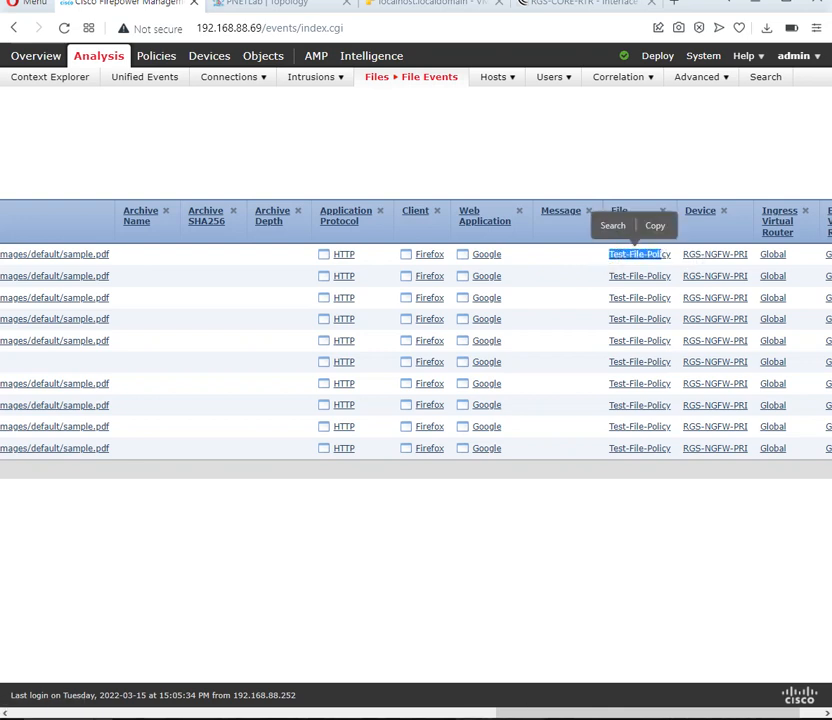
pyautogui.moveTo(524, 714); pyautogui.dragTo(578, 716)
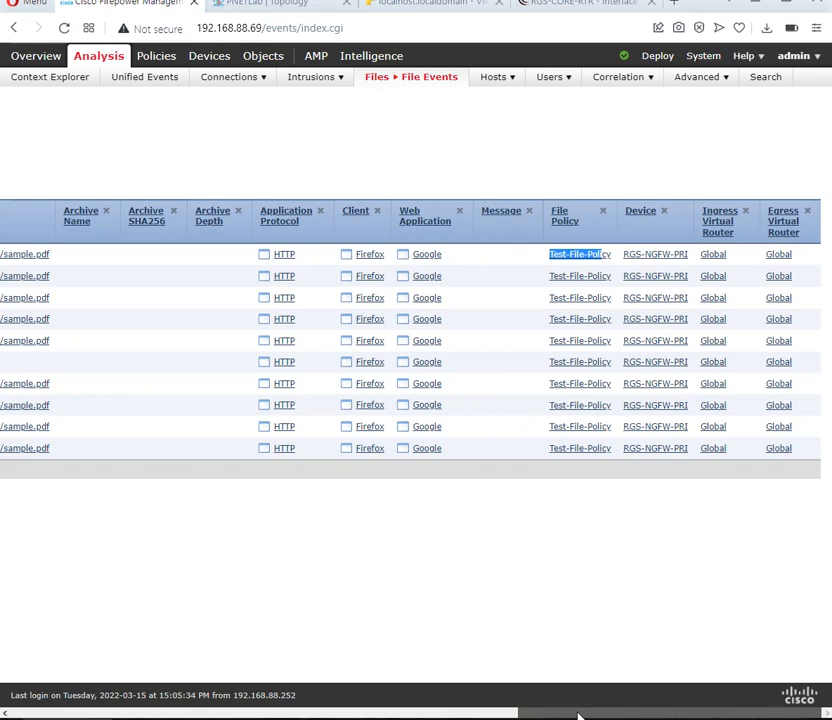
pyautogui.moveTo(562, 714); pyautogui.dragTo(91, 650)
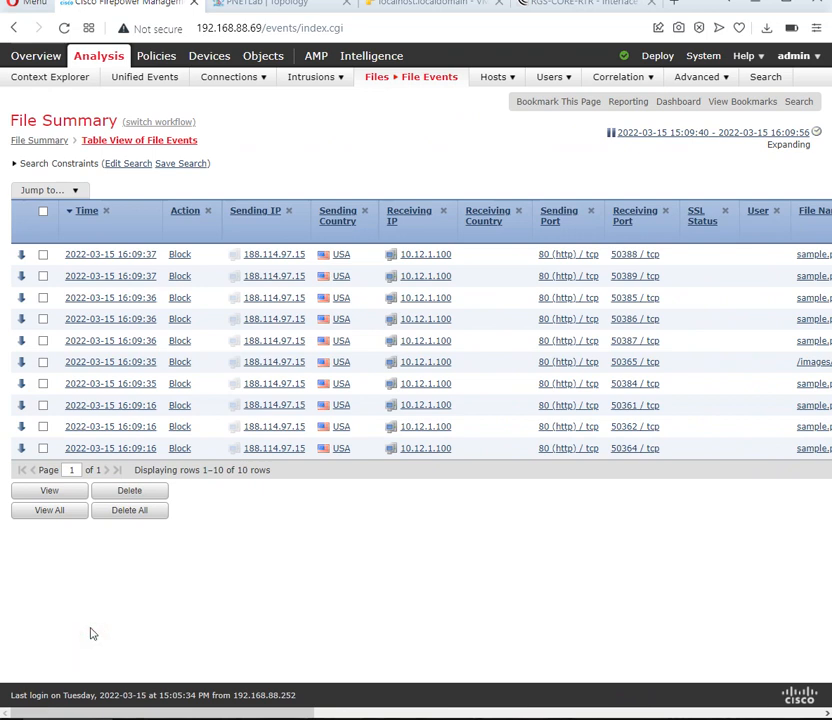
# Step: Open Test-File-Policy from the Malware & File policies and review its PDF rule
pyautogui.moveTo(158, 62)
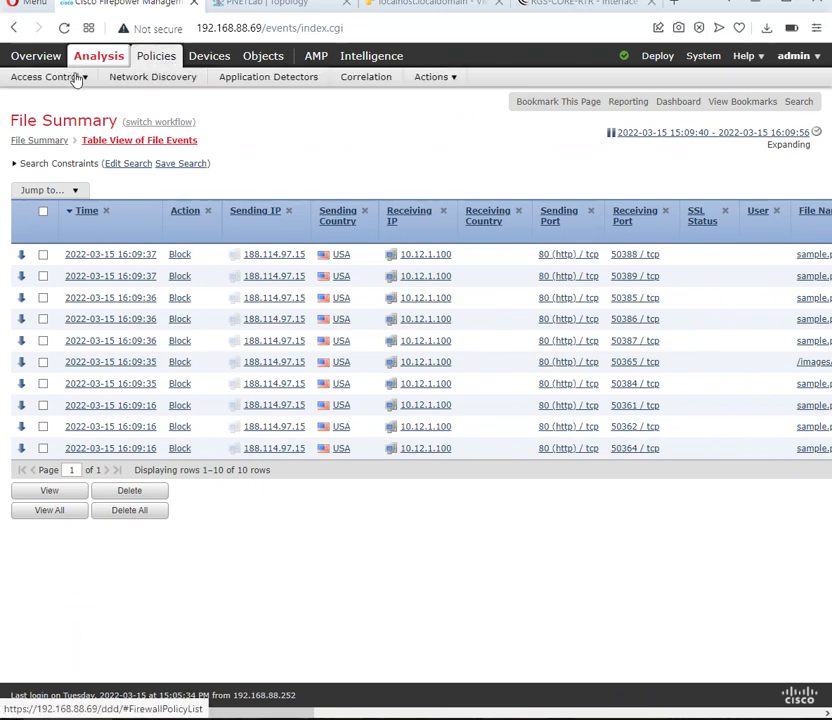
pyautogui.moveTo(70, 78)
pyautogui.click(42, 135)
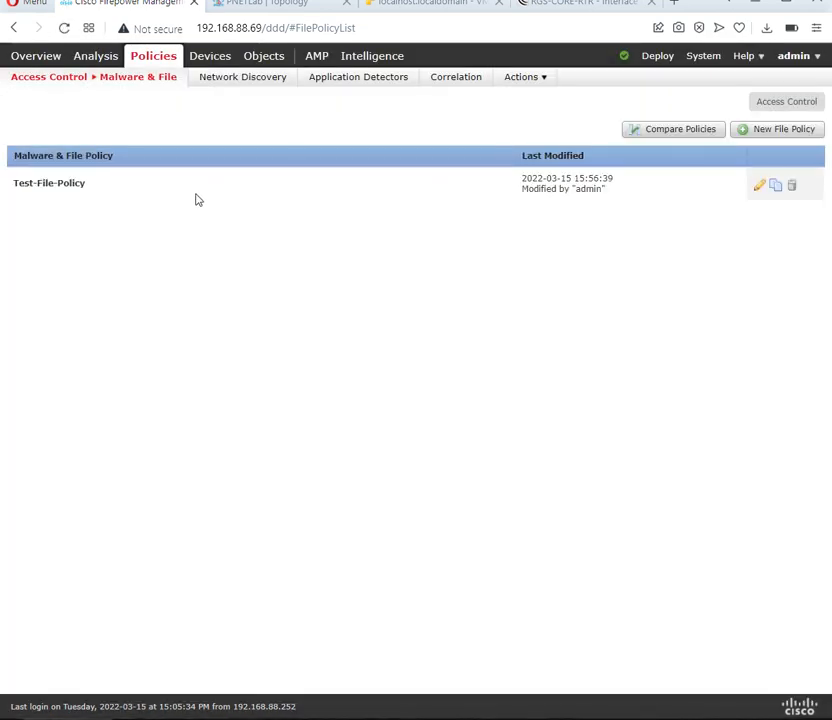
pyautogui.click(163, 187)
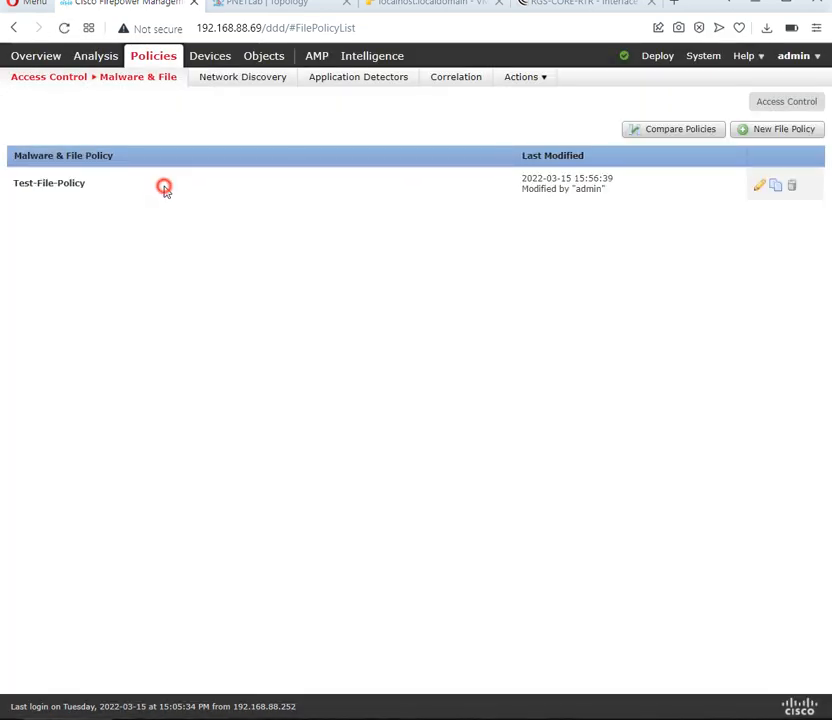
pyautogui.click(757, 186)
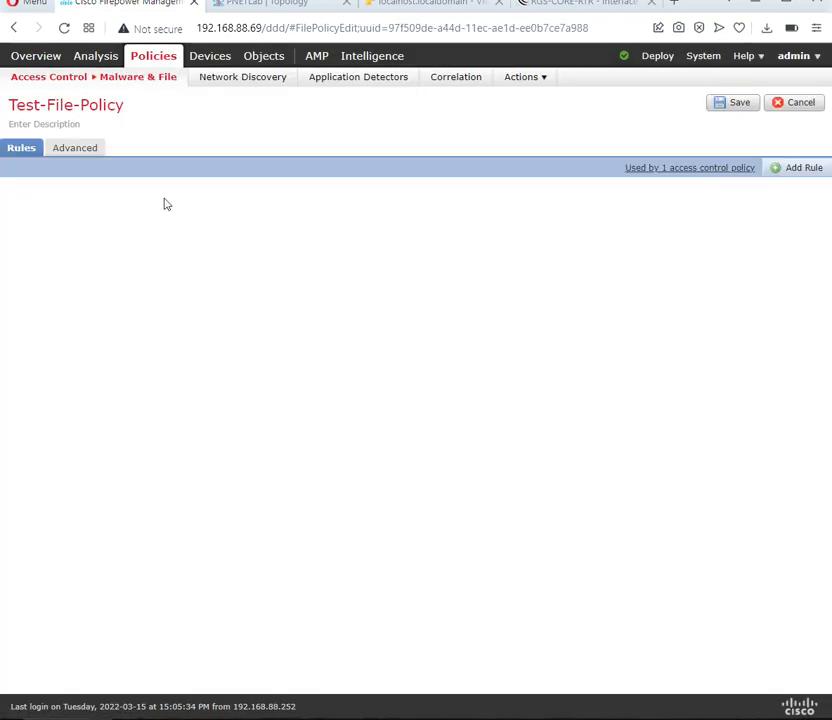
pyautogui.click(116, 218)
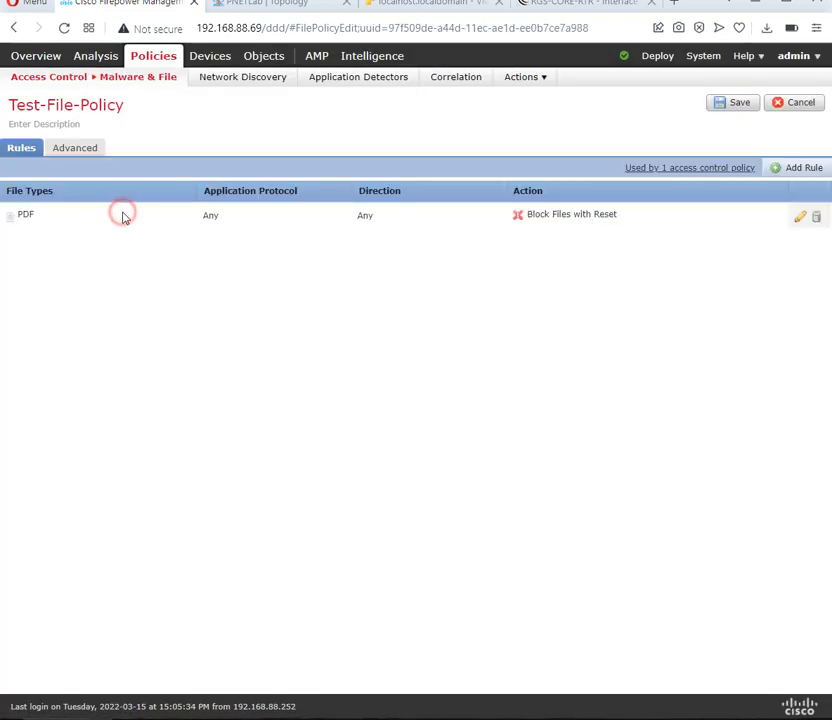
pyautogui.click(26, 217)
# Step: Open the PDF rule, try Block Malware as its action to view the available options, and cancel the rule edit
pyautogui.click(803, 217)
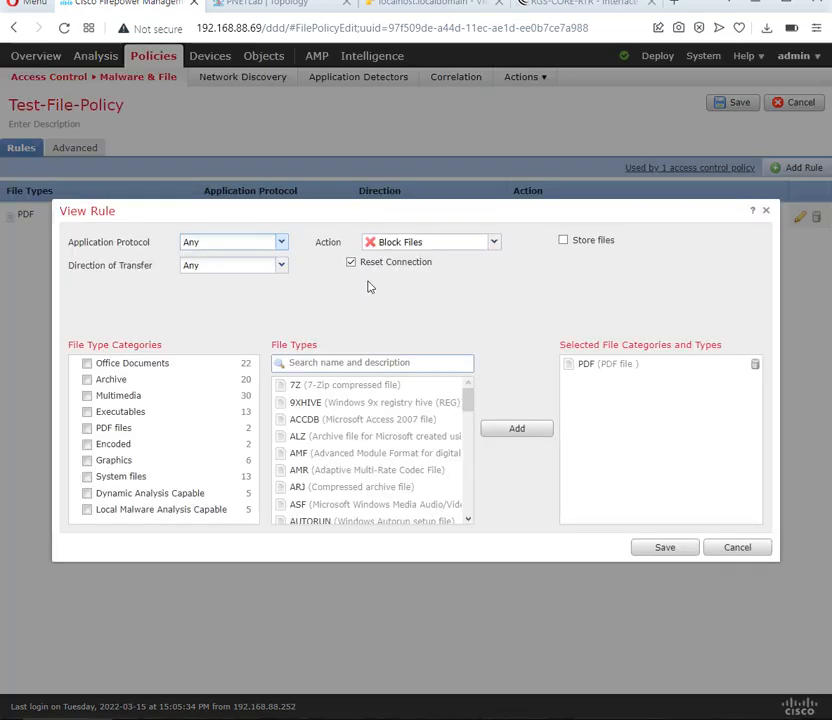
pyautogui.click(493, 242)
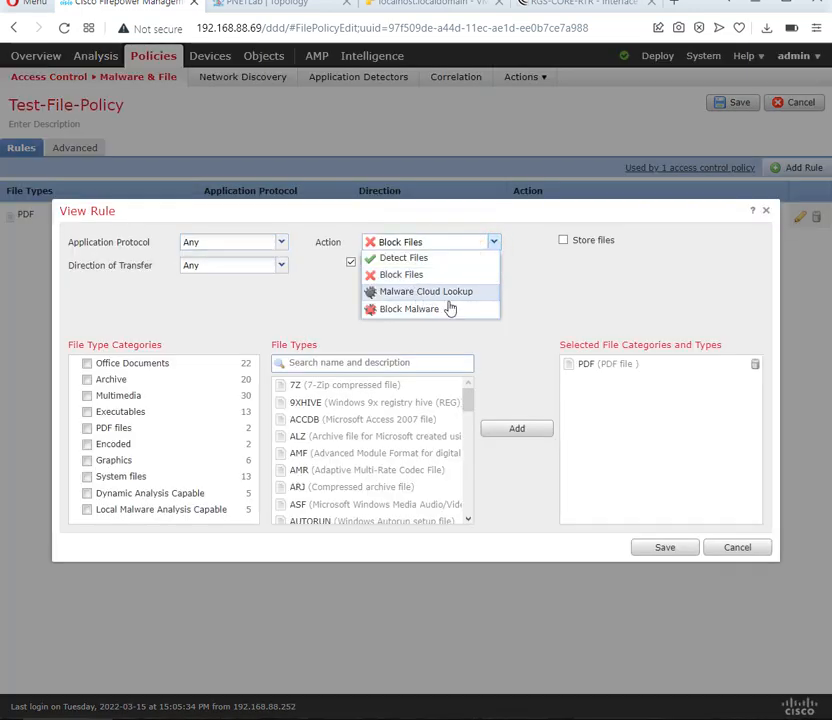
pyautogui.click(450, 309)
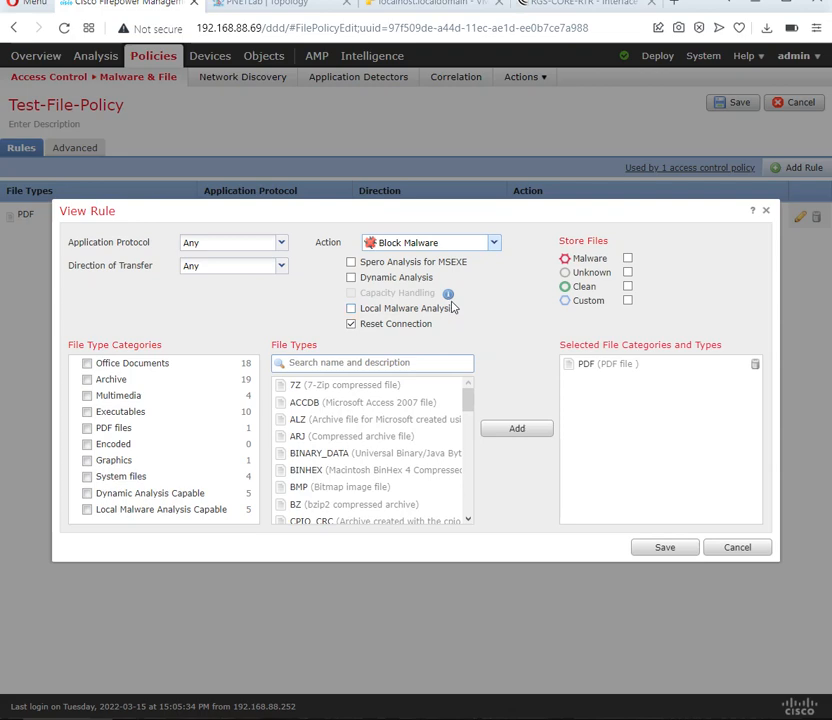
pyautogui.click(747, 552)
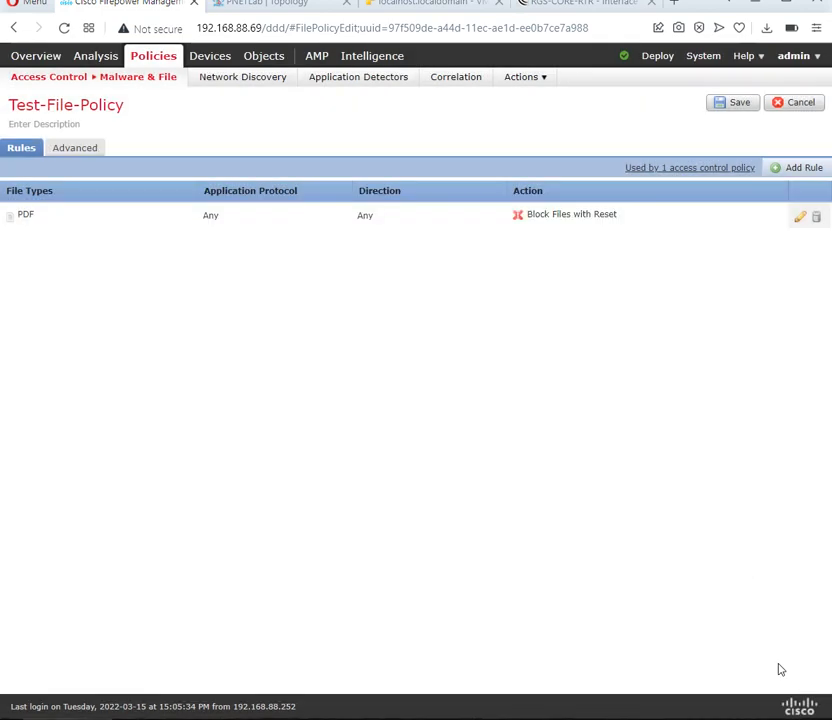
# Step: Switch to the Photos window with the File Policy Implementation.PNG image
pyautogui.click(668, 718)
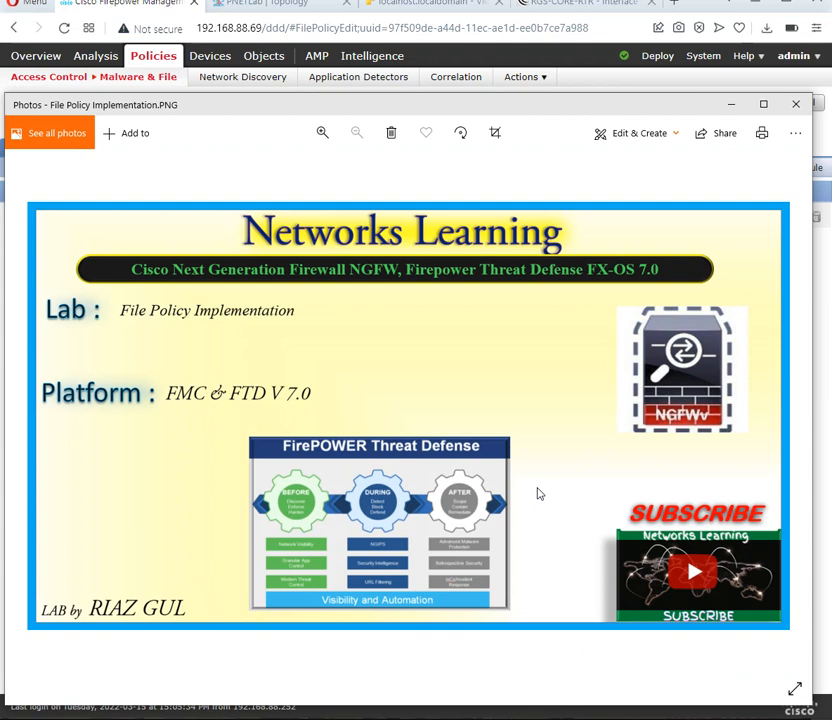